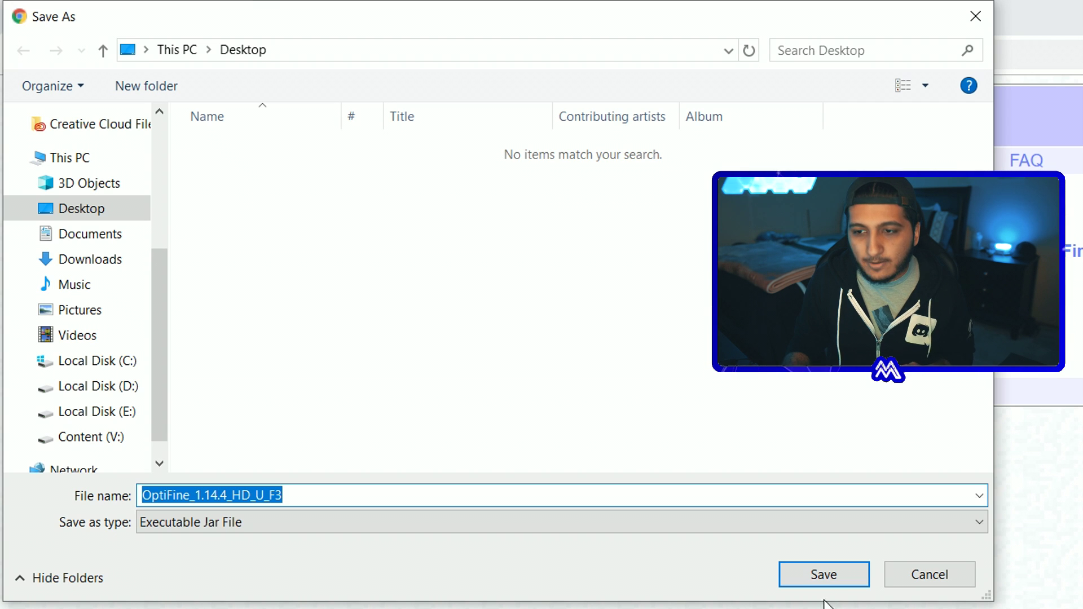
Step: Save the OptiFine_1.14.4_HD_U_F3 jar to the desktop, minimize the browser and select the downloaded file
left_click(825, 578)
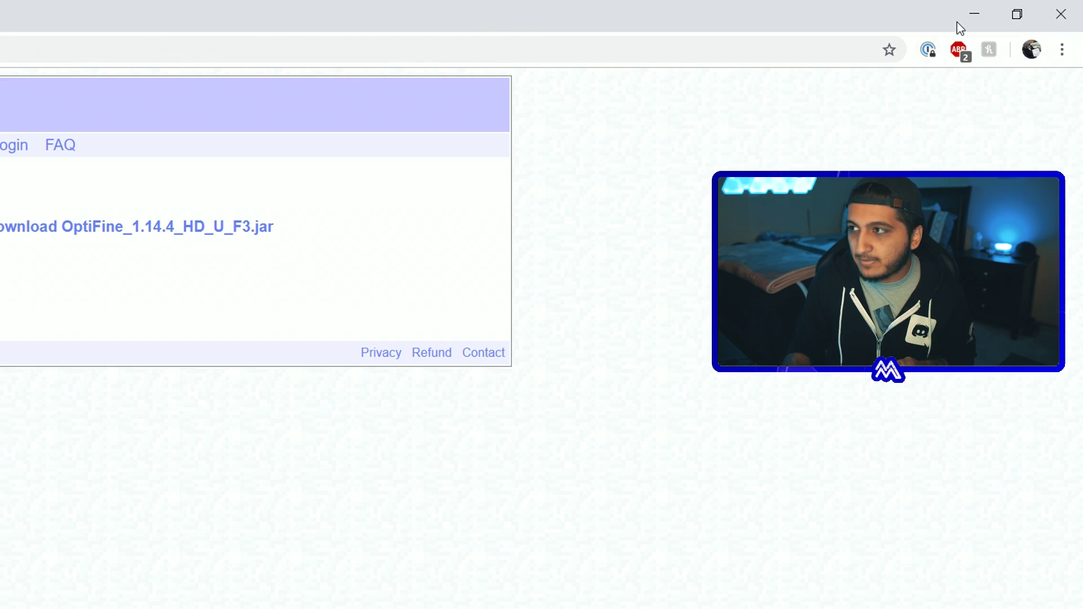
left_click(974, 7)
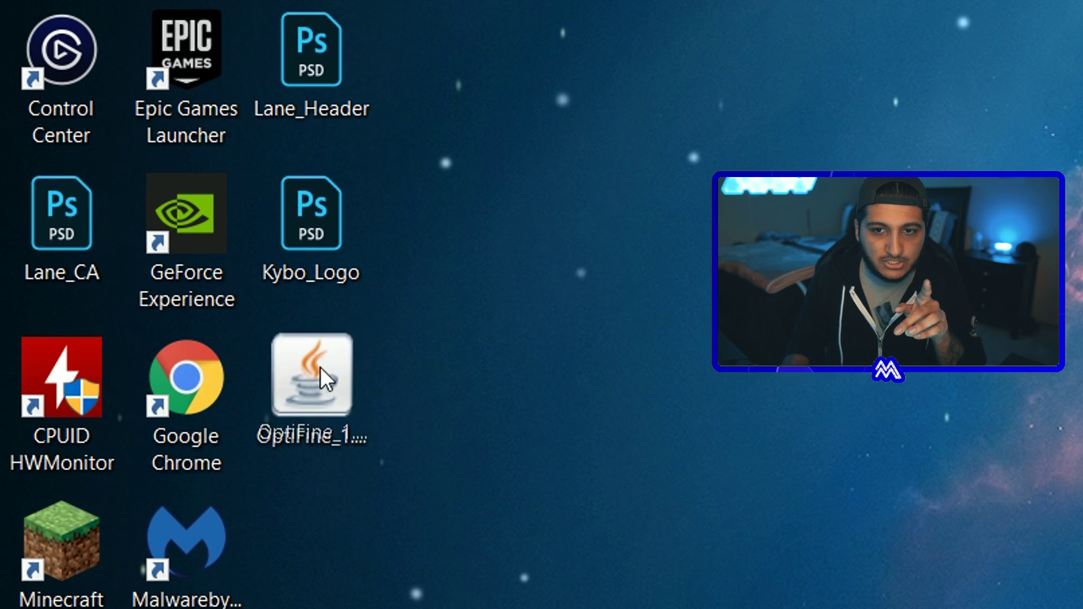
left_click(319, 366)
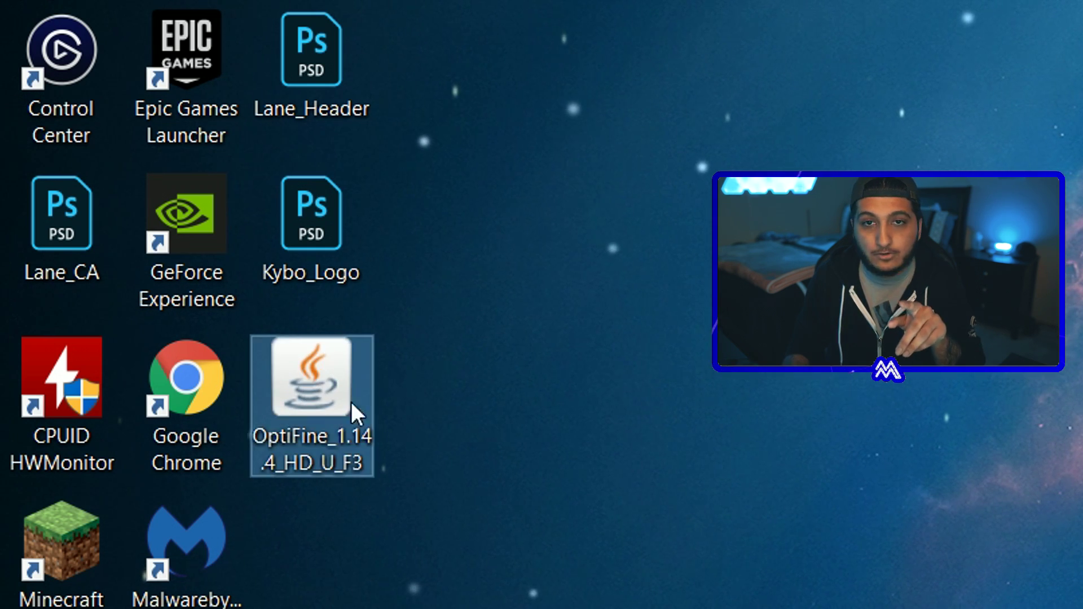
left_click_drag(458, 579, 252, 337)
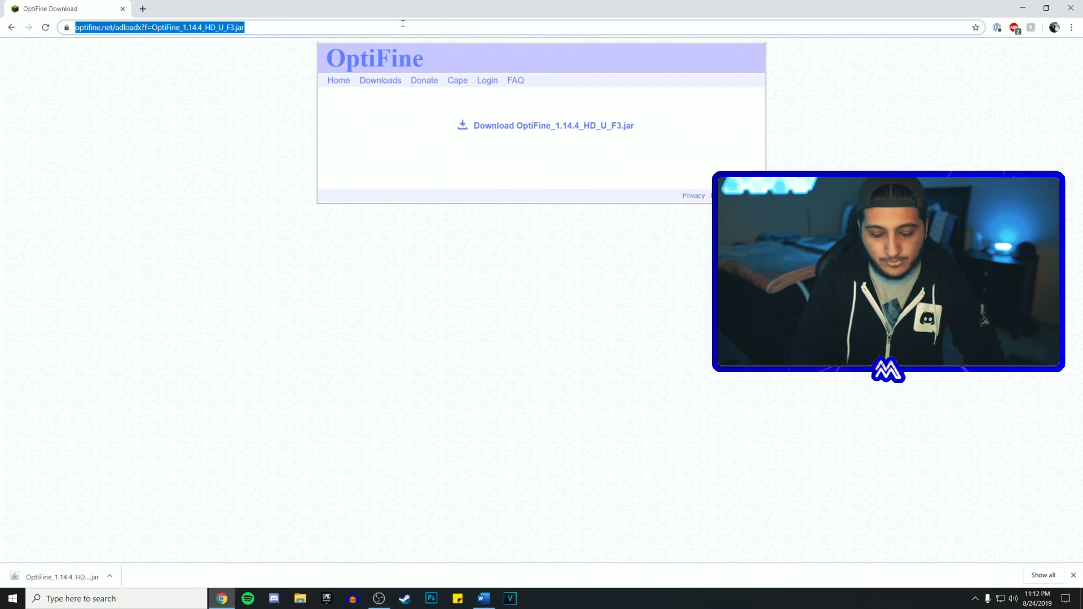
Step: Search the web for "java download" from the browser and open the Java download result
type("java")
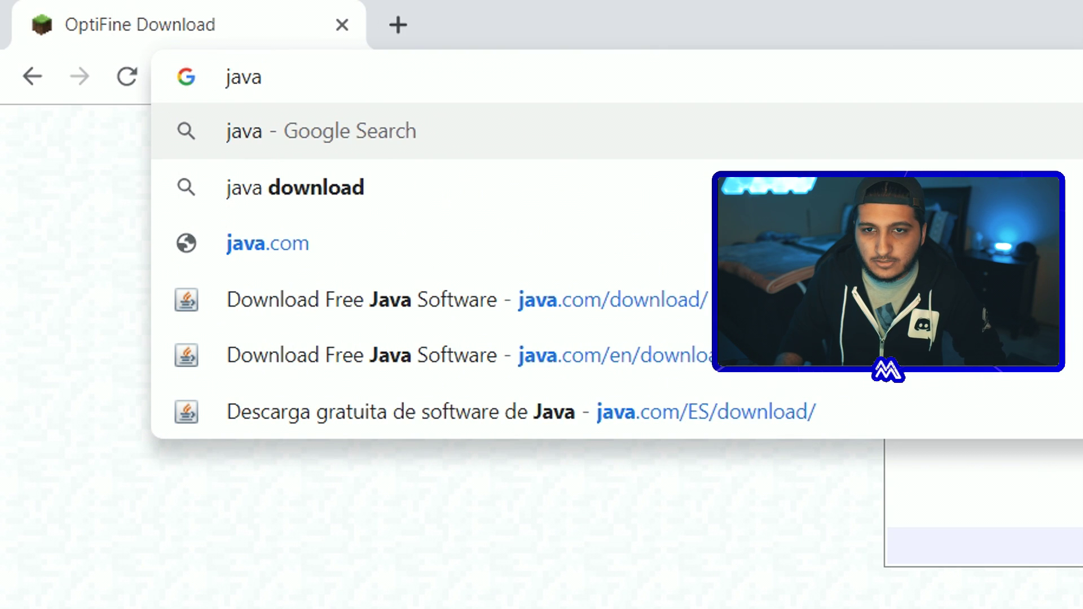
left_click(339, 187)
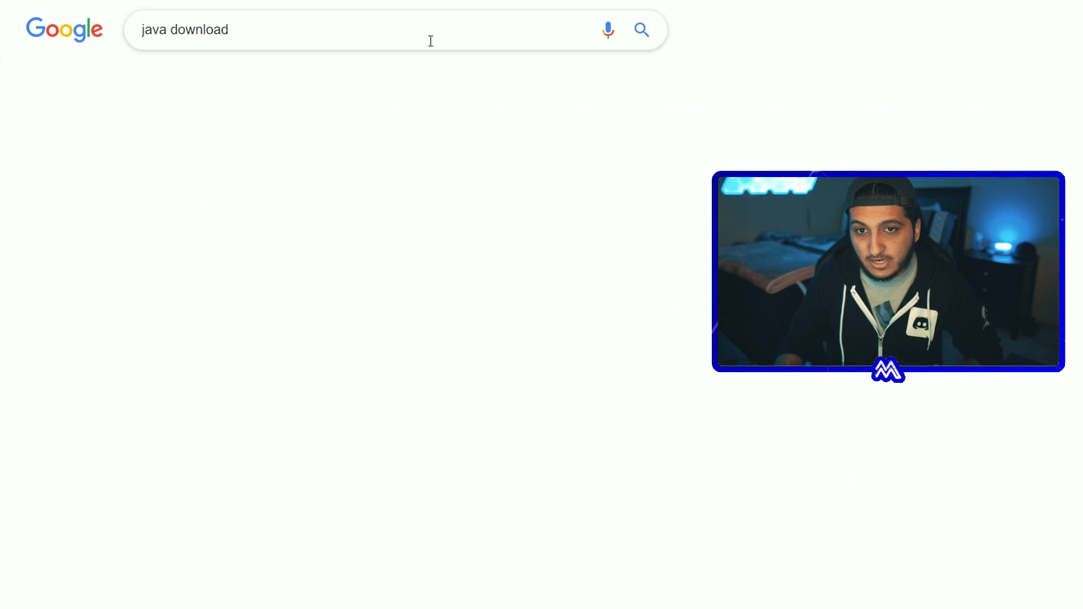
left_click(313, 398)
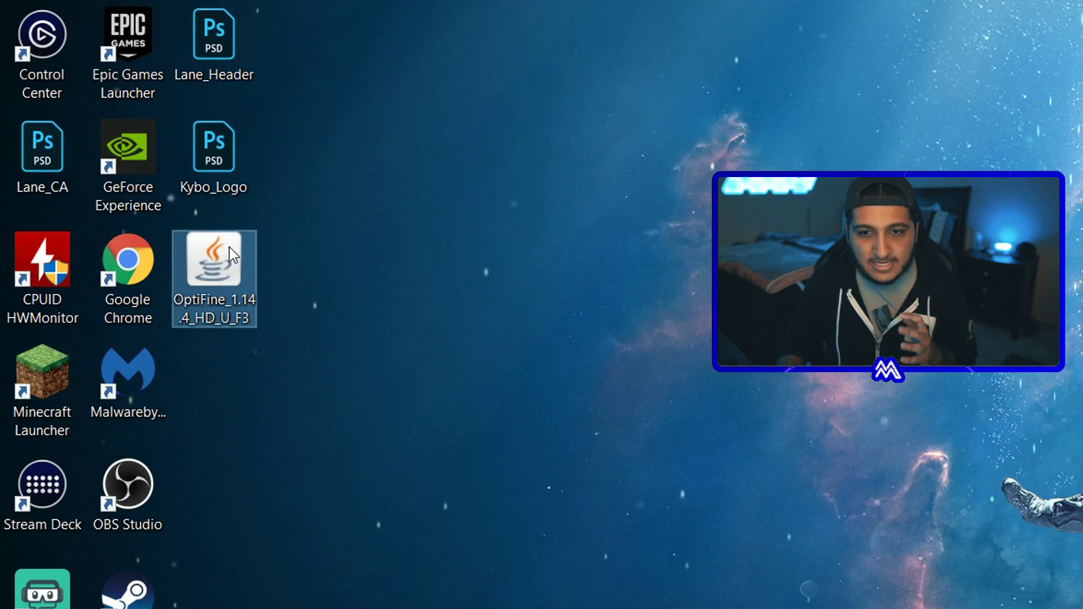
Step: Choose another app to open the desktop's OptiFine jar and start looking for the program on this PC
right_click(241, 249)
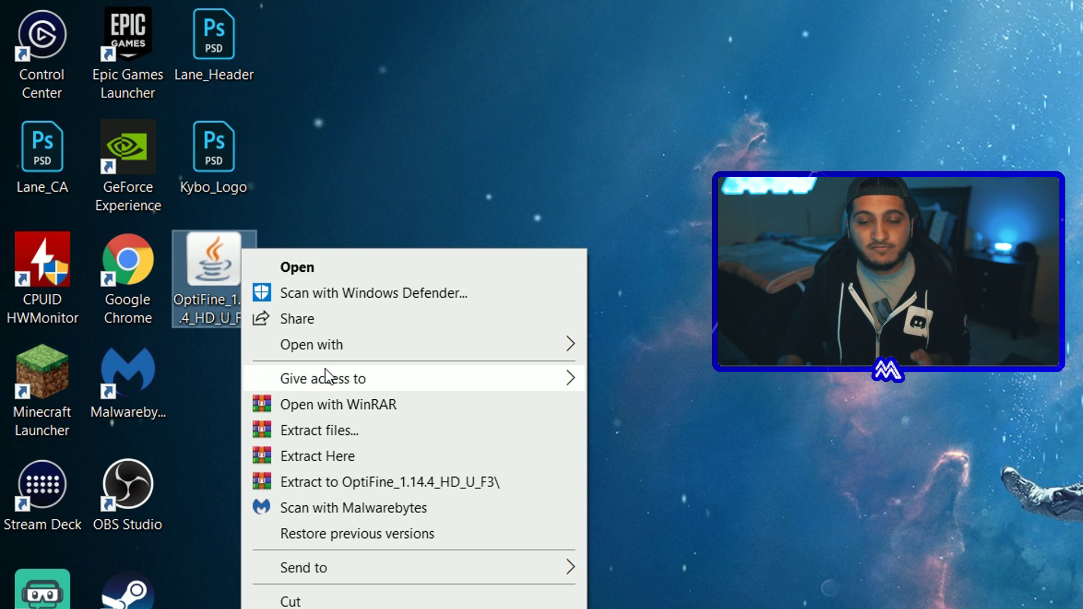
mouse_move(353, 344)
left_click(752, 433)
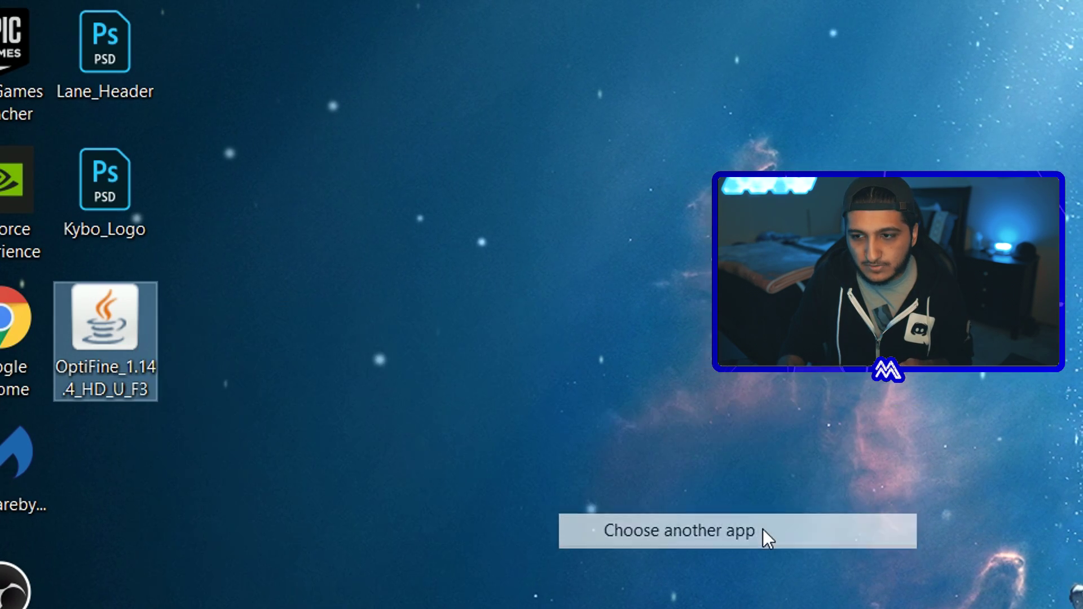
left_click(218, 351)
left_click_drag(560, 171, 561, 355)
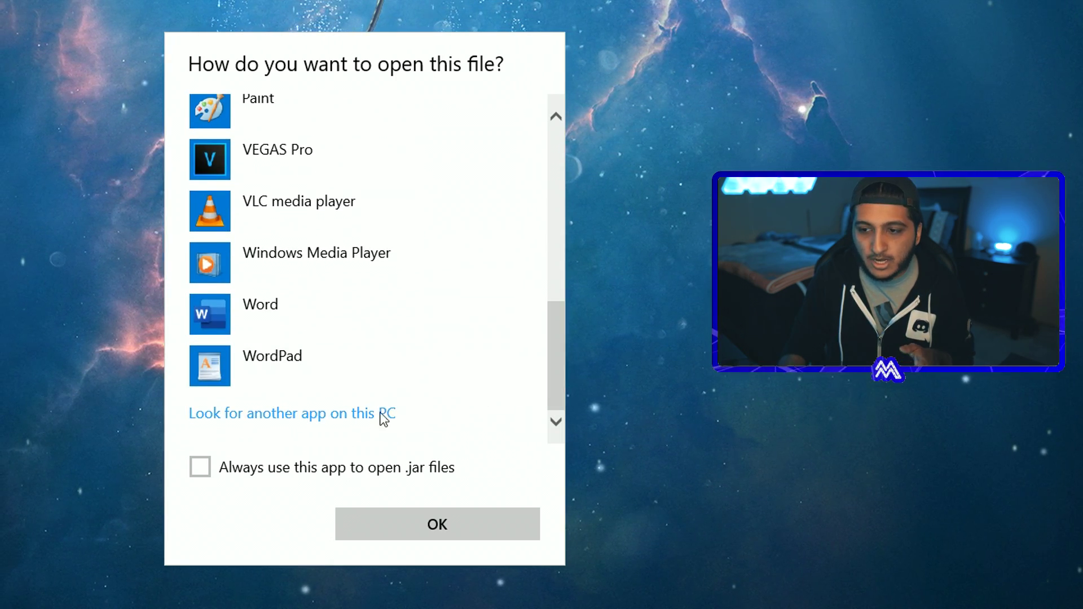
left_click(303, 416)
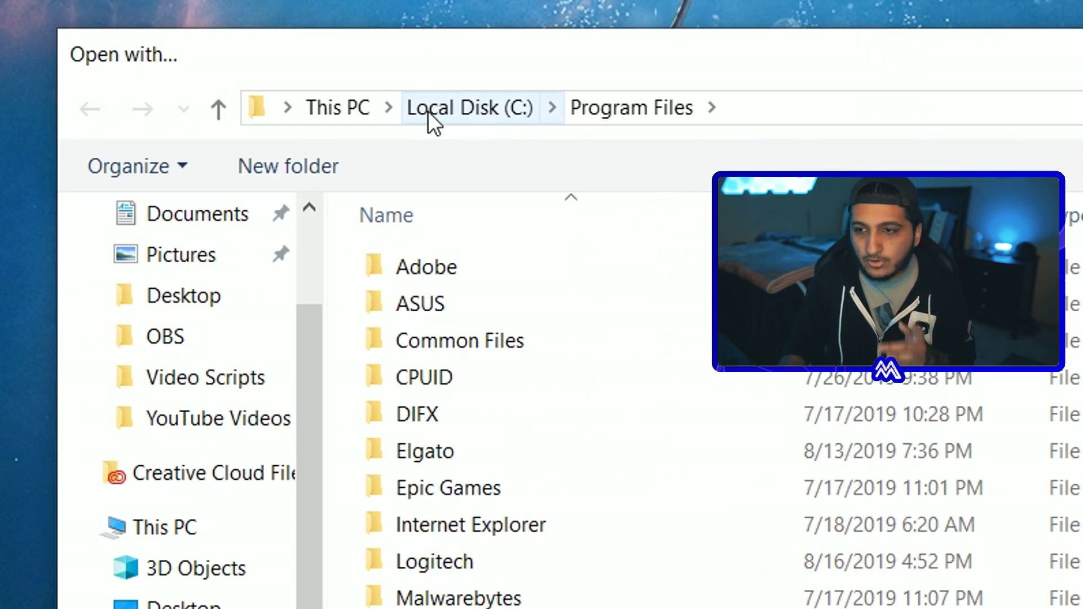
Step: Browse to the Java installation's folder of executables under Program Files (x86) on Local Disk (C:)
left_click(427, 110)
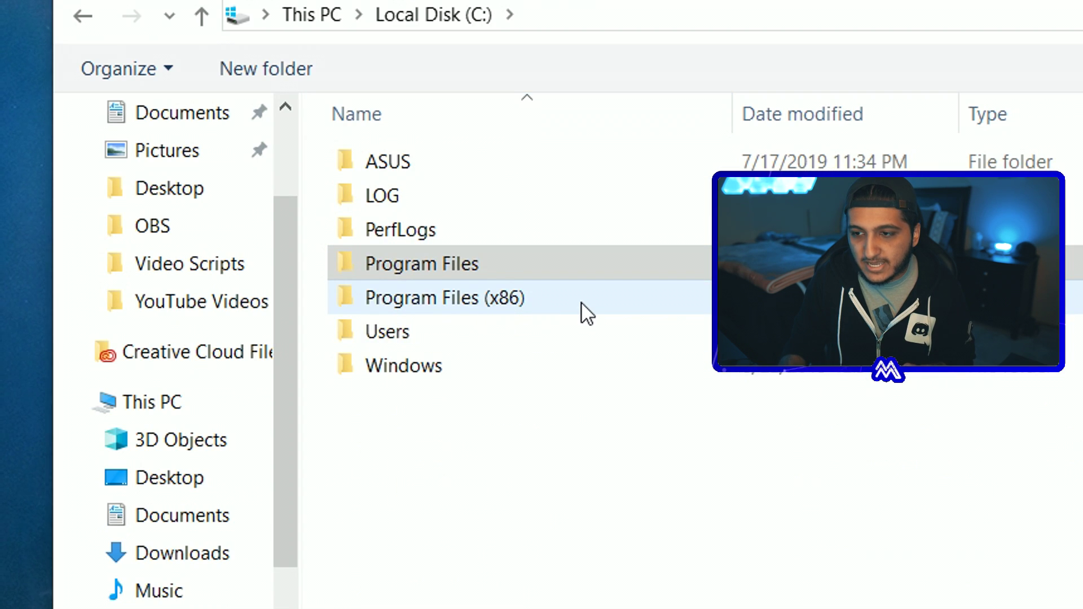
double_click(582, 304)
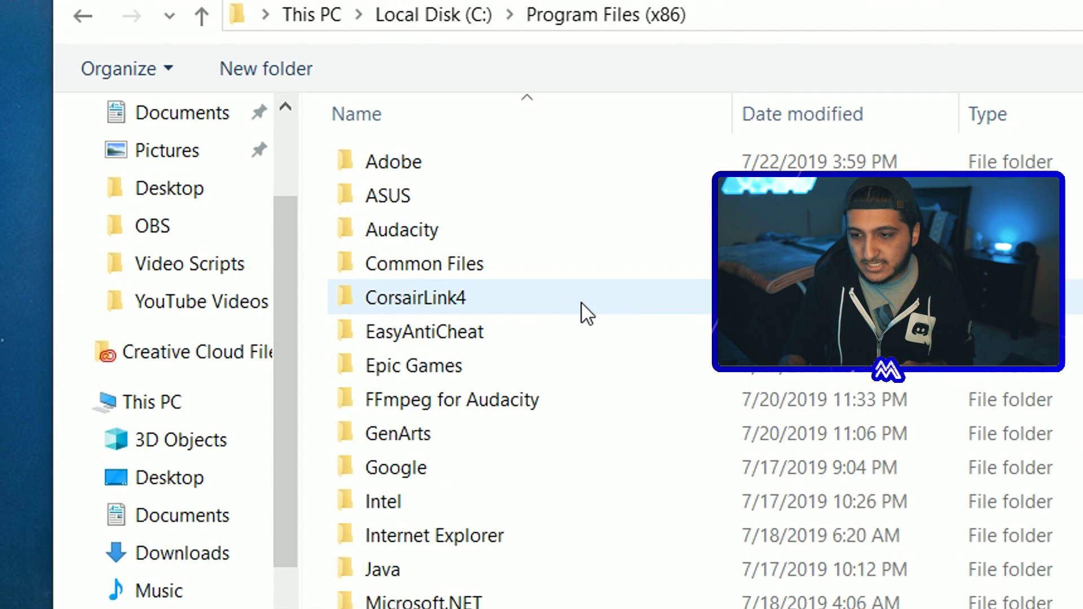
left_click(402, 315)
double_click(401, 314)
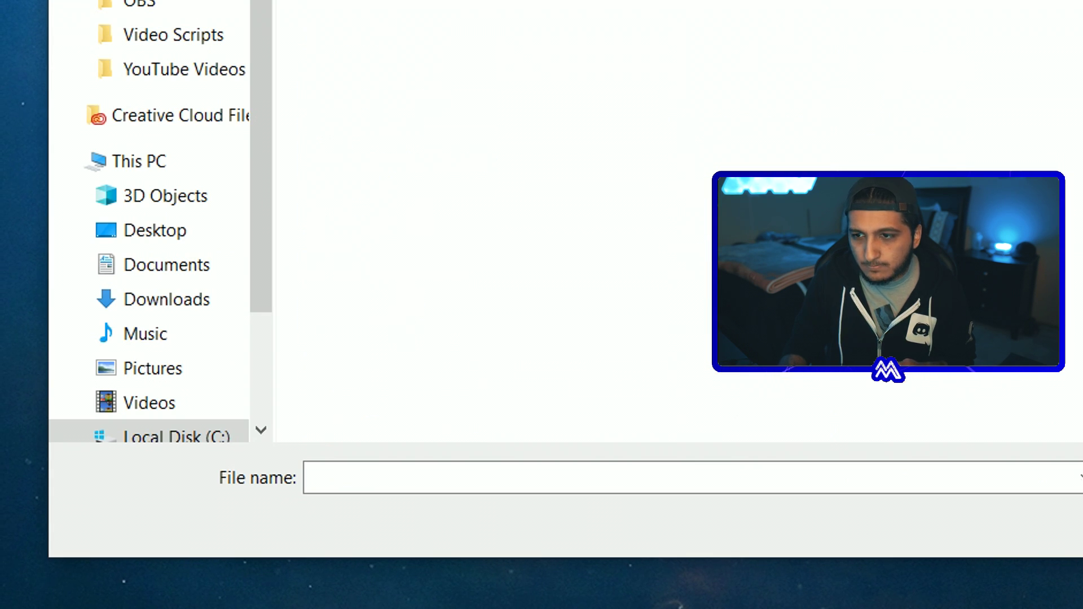
double_click(425, 234)
double_click(425, 235)
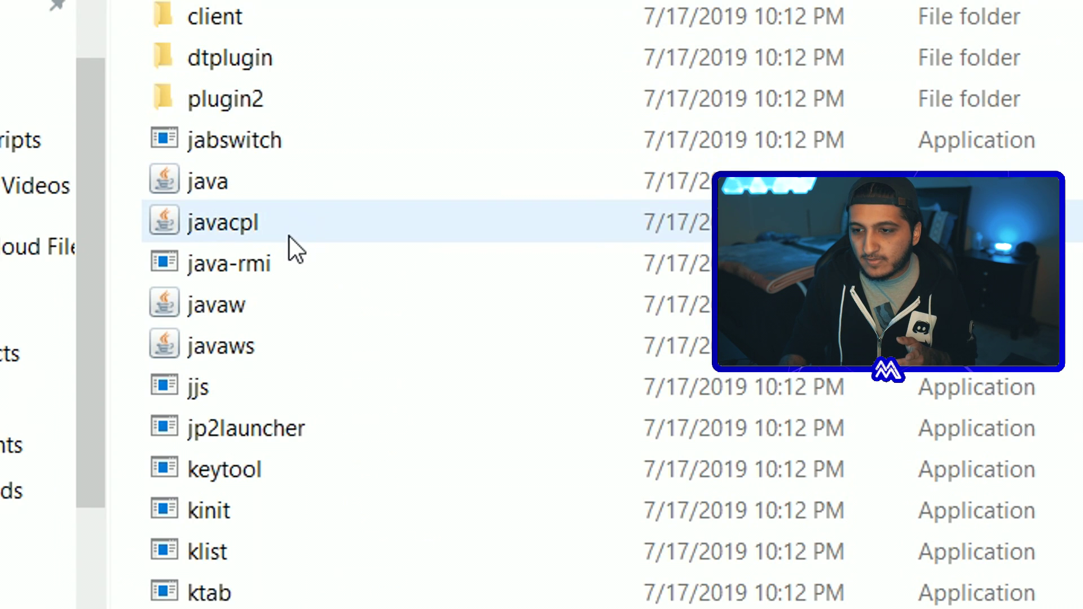
Step: Open the OptiFine jar with javaw and install OptiFine into the default .minecraft folder
left_click(415, 464)
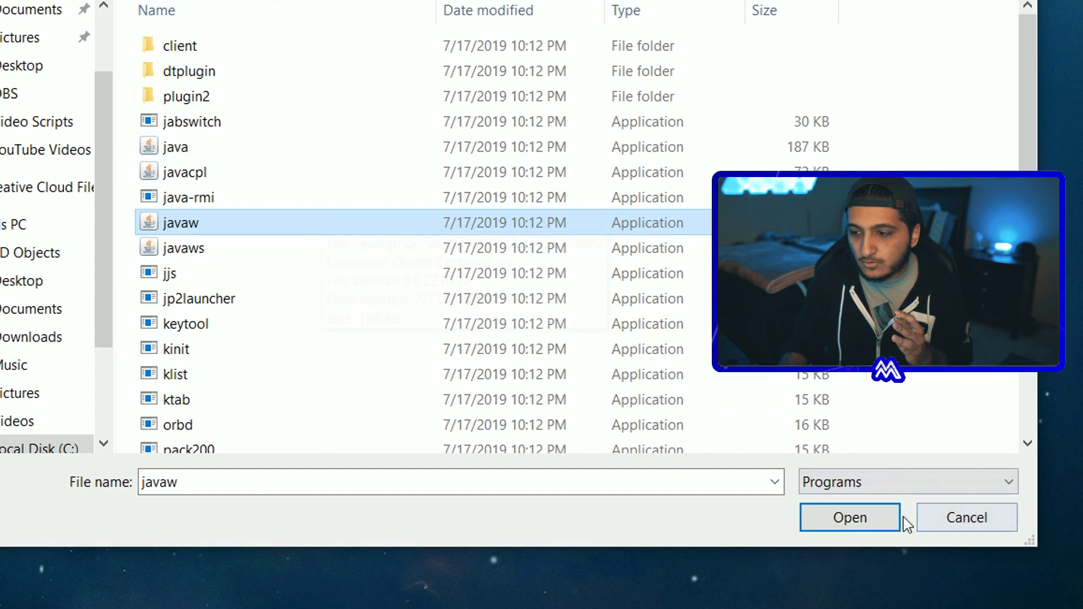
left_click(853, 514)
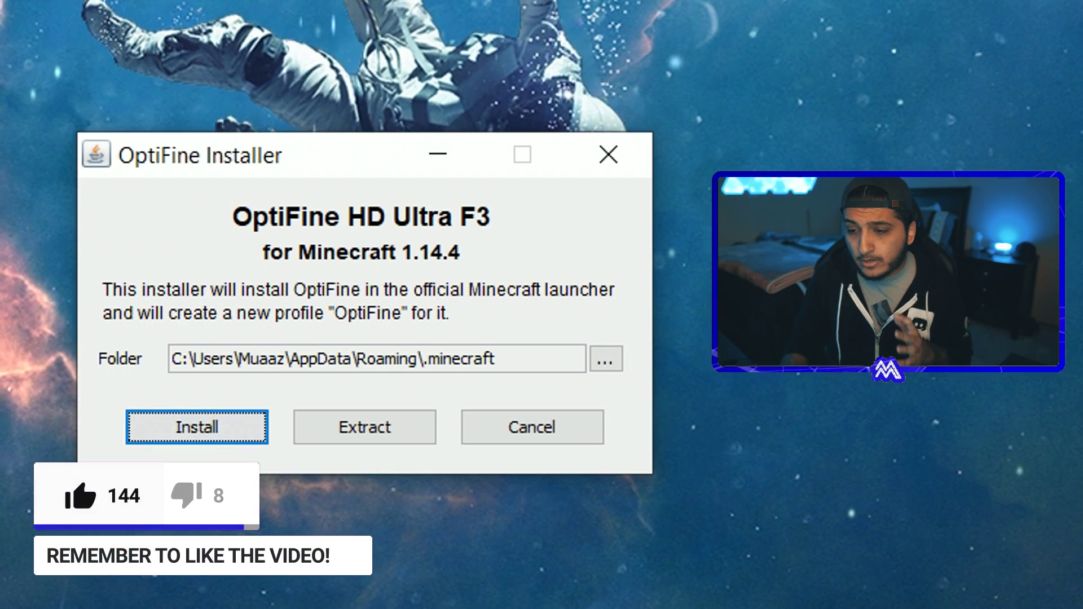
left_click(186, 426)
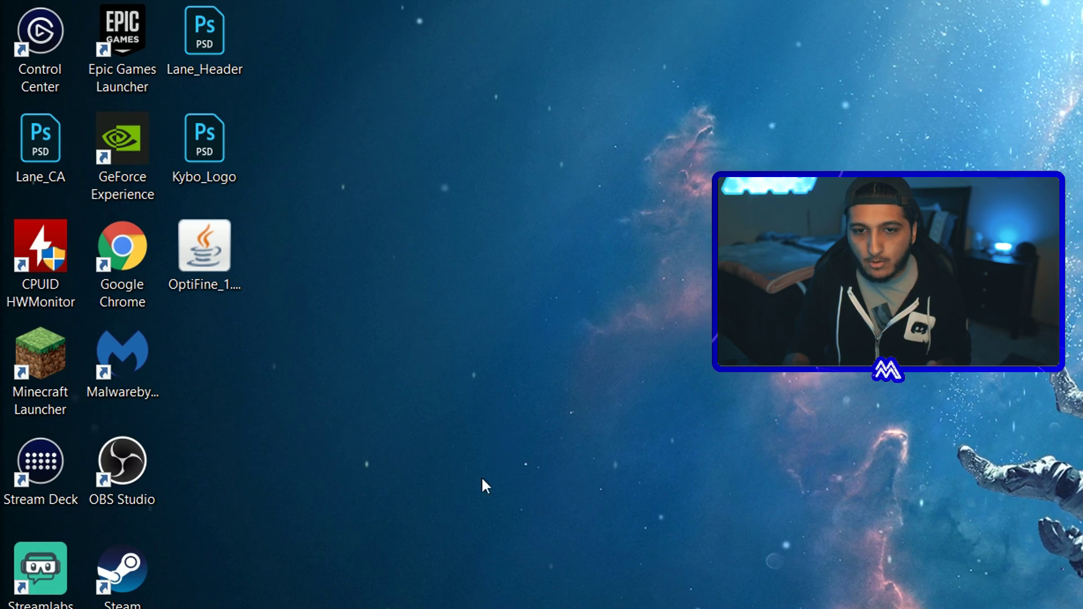
Step: Open the Minecraft Launcher, view the installations, and load the singleplayer world "New World" in the game
double_click(45, 358)
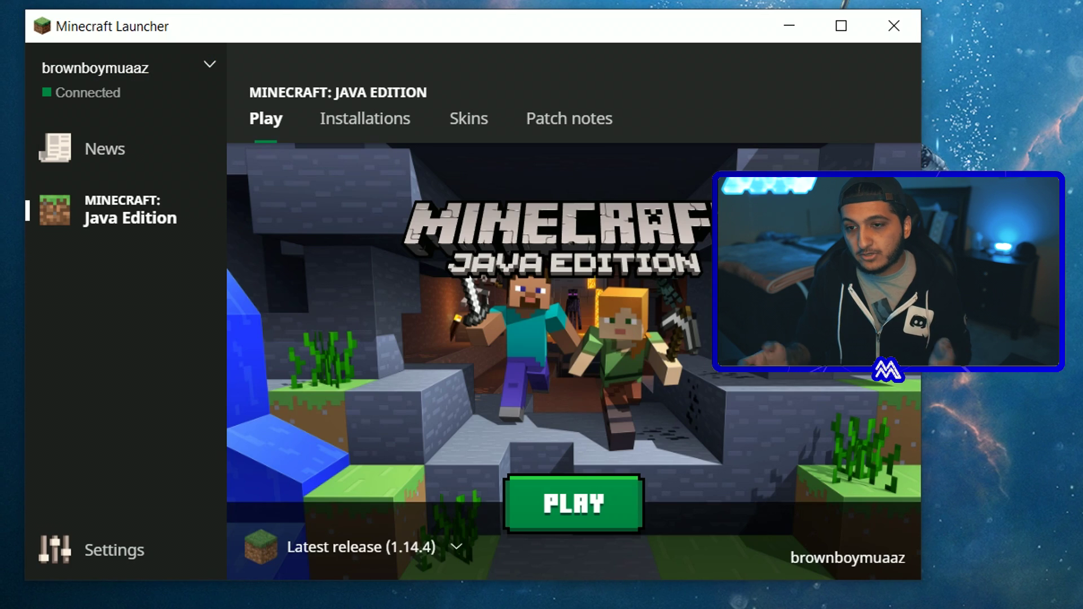
left_click(367, 128)
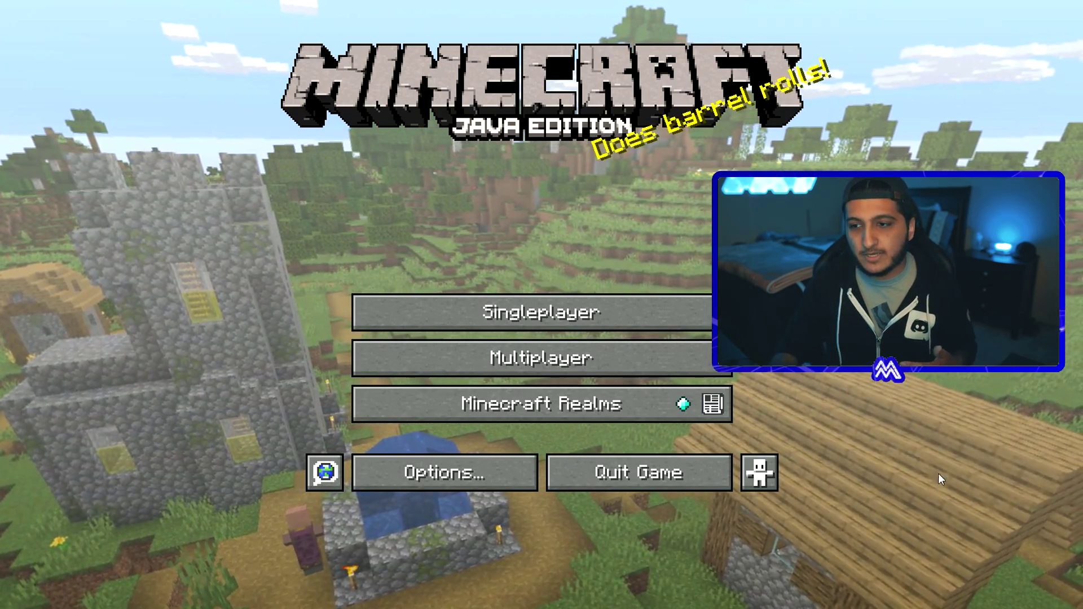
left_click(630, 313)
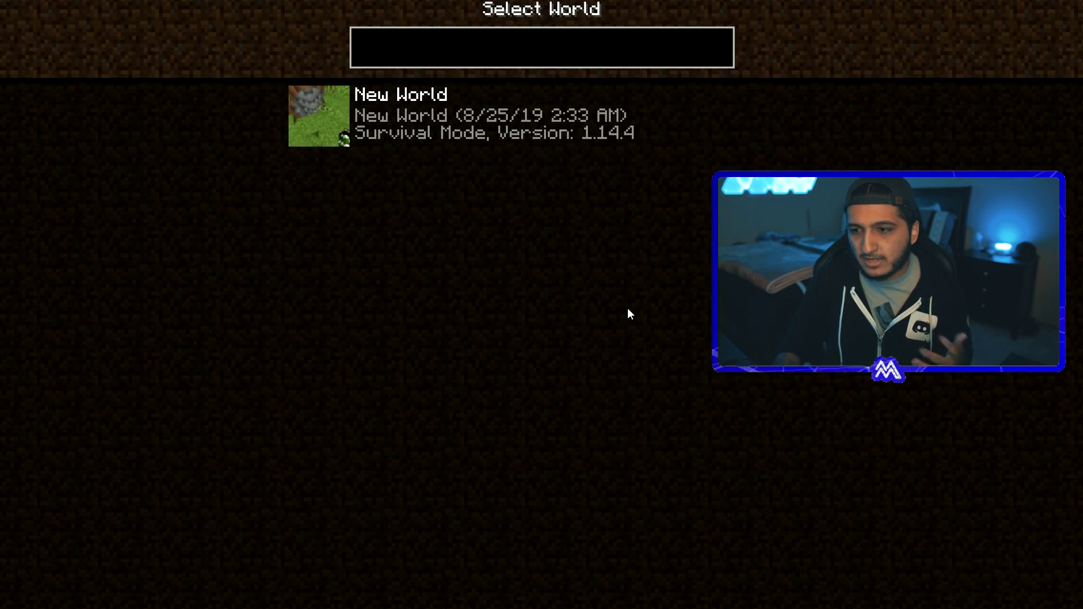
left_click(320, 115)
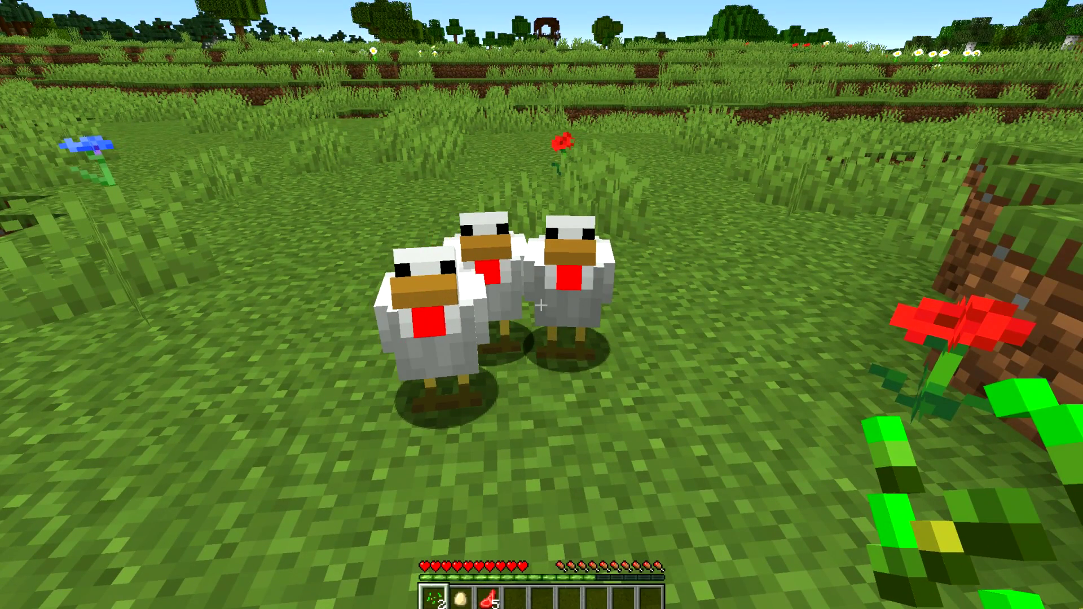
Step: Show the debug overlay and walk across the plains to examine the frame rate with the current video settings
key("F3")
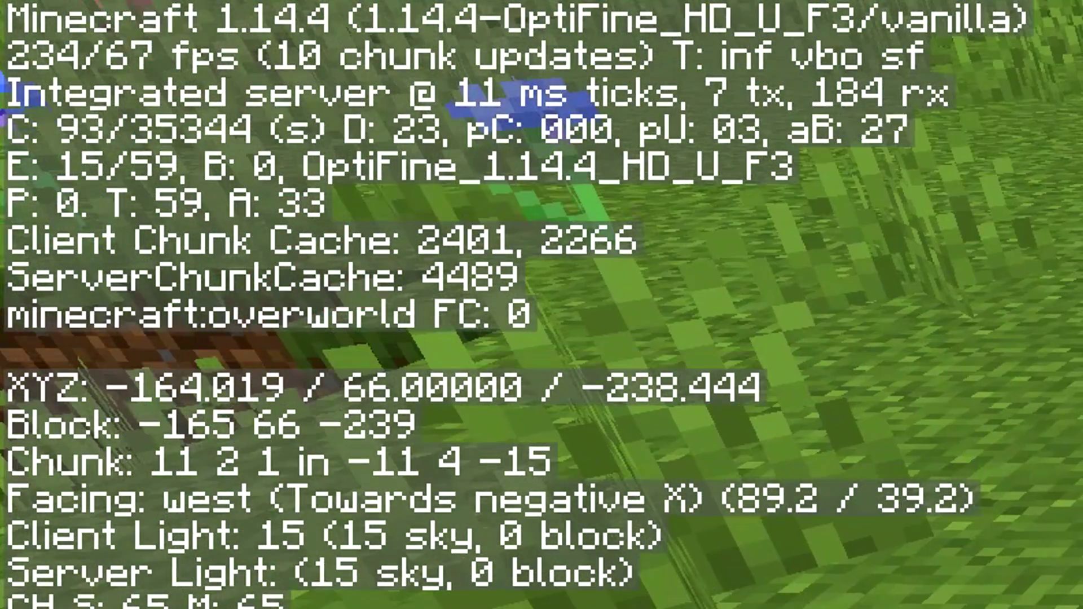
key("w")
key("s")
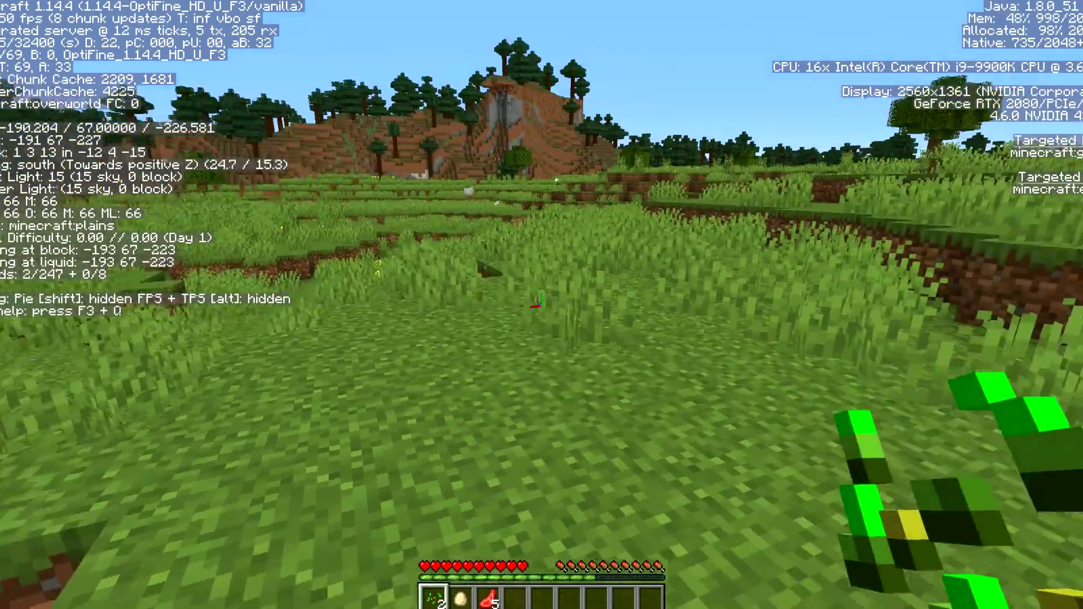
key("w")
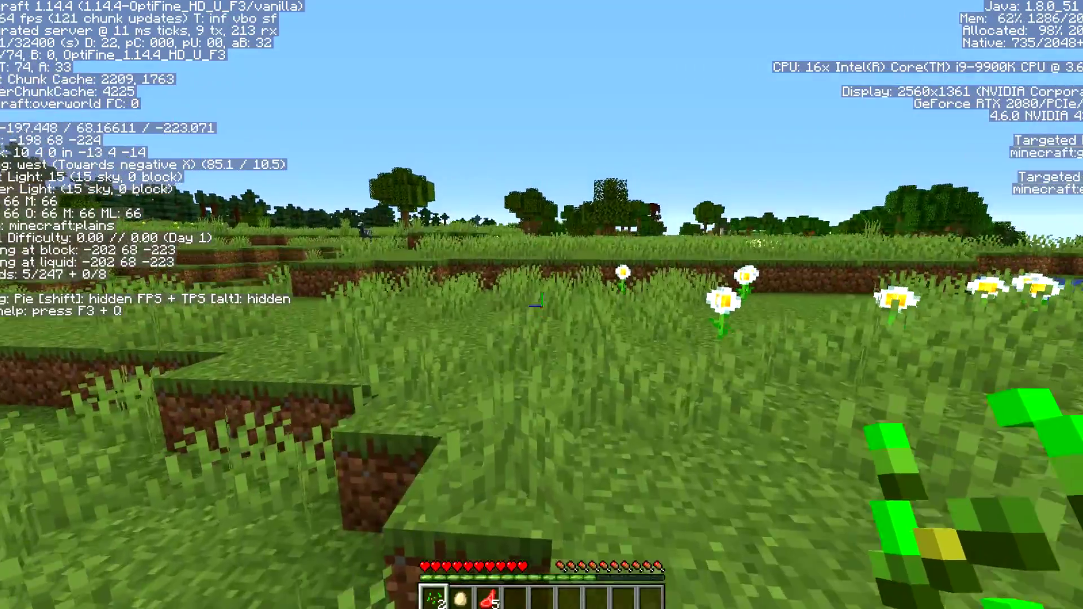
key("w")
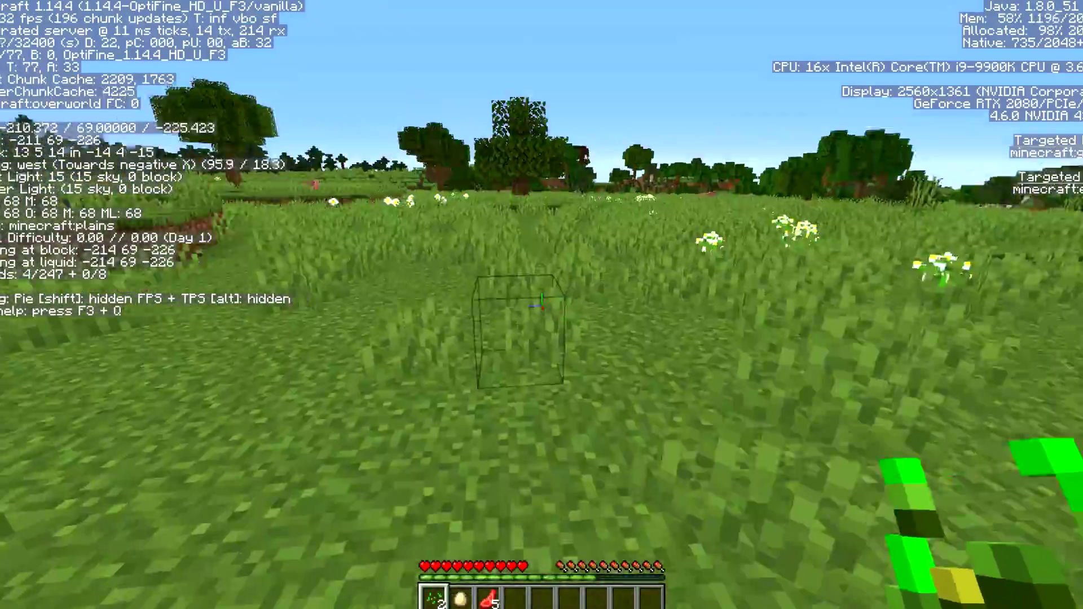
key("w")
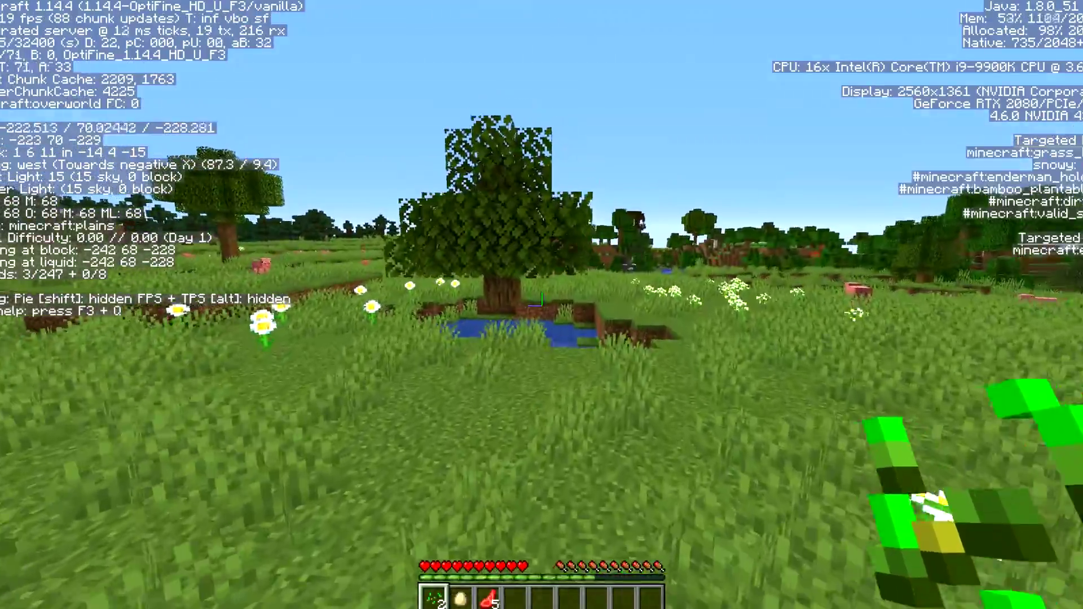
key("w")
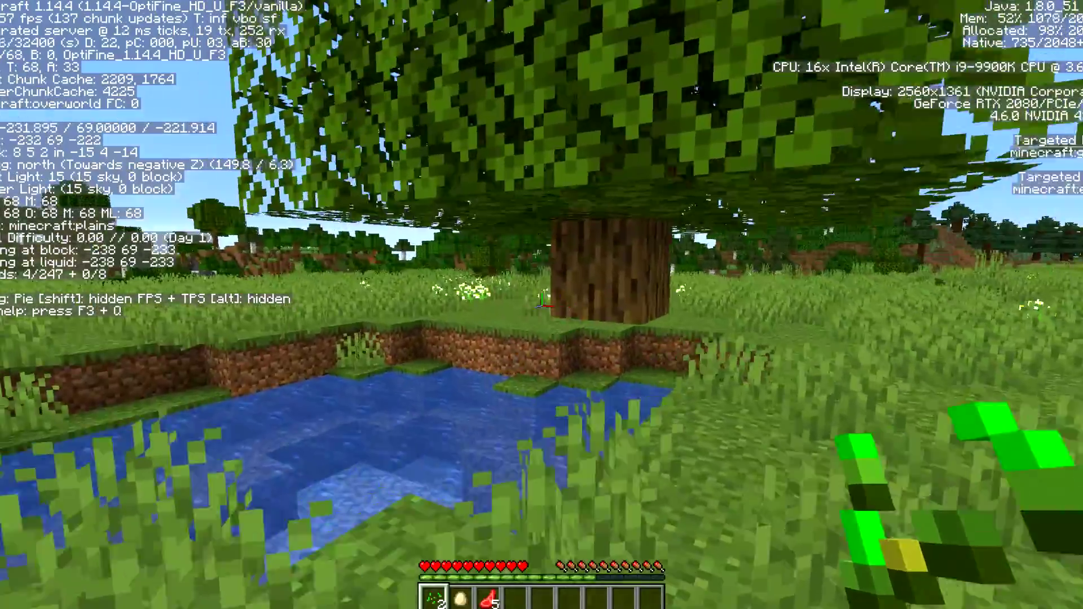
key("w")
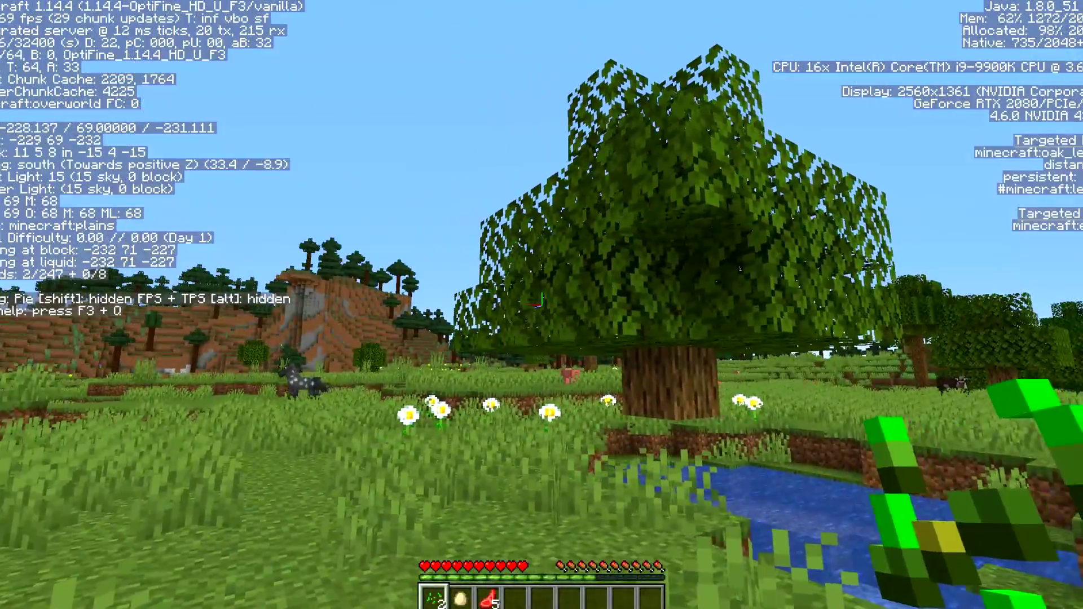
Step: Set the video settings to Fast graphics and a render distance of 8 chunks, then return to the game
key("Escape")
left_click(652, 382)
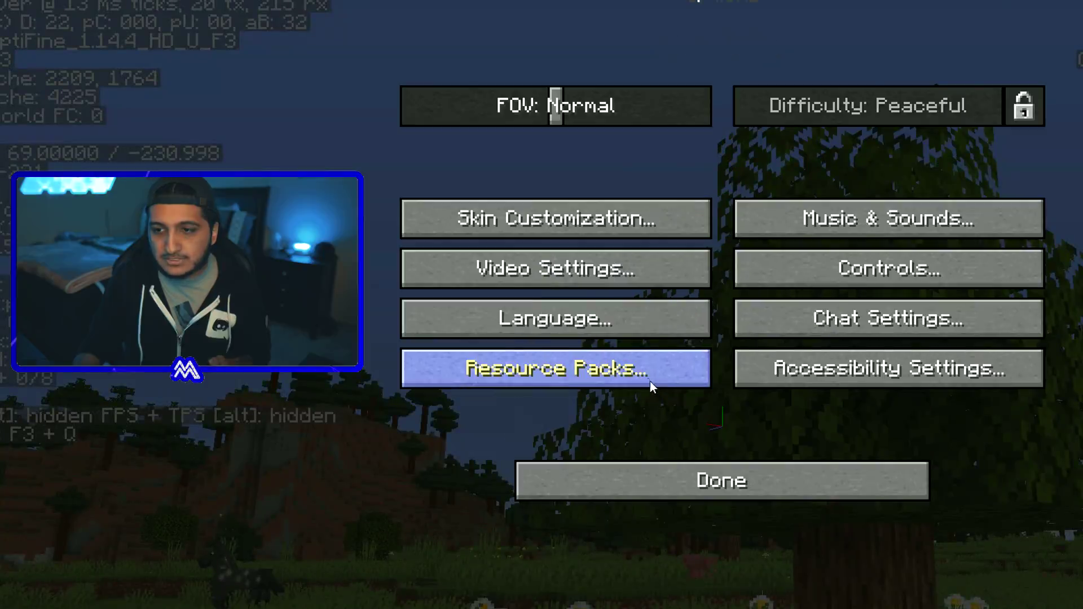
left_click(594, 276)
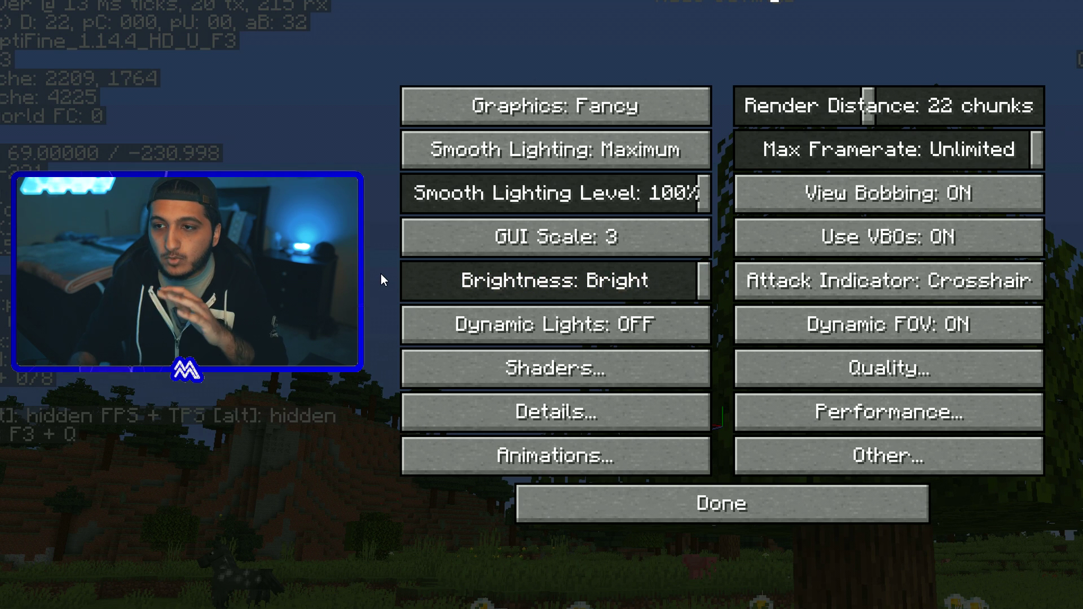
left_click(670, 98)
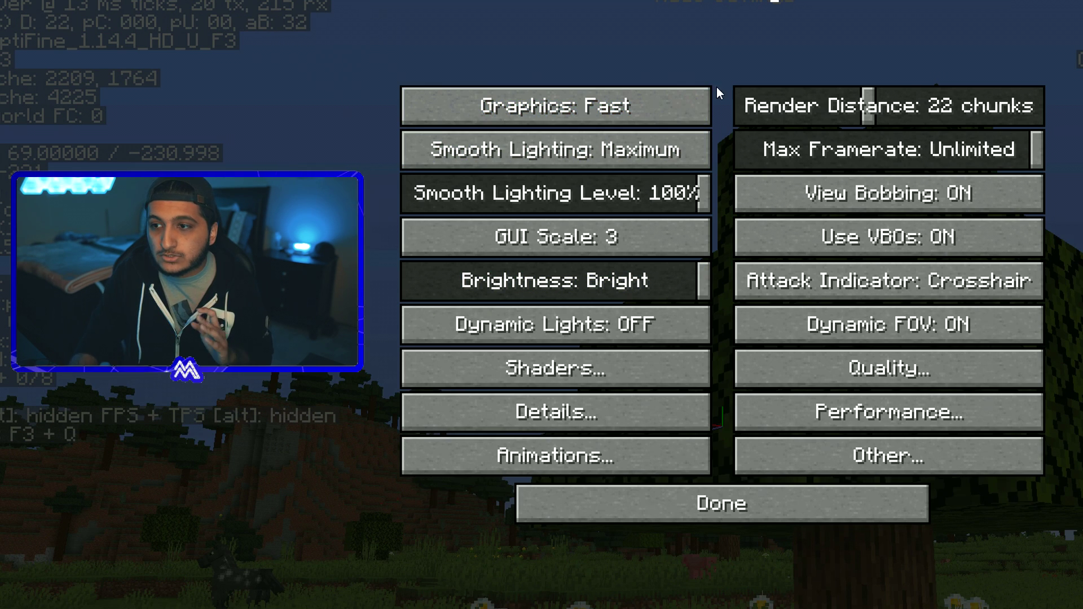
left_click_drag(859, 107, 781, 109)
left_click(696, 504)
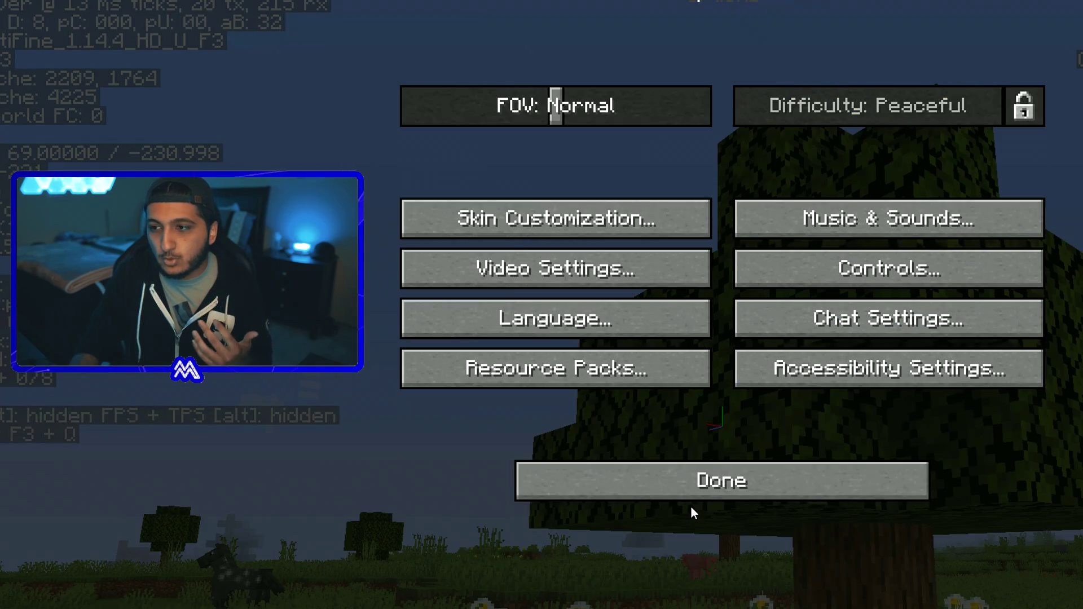
left_click(702, 489)
left_click(722, 227)
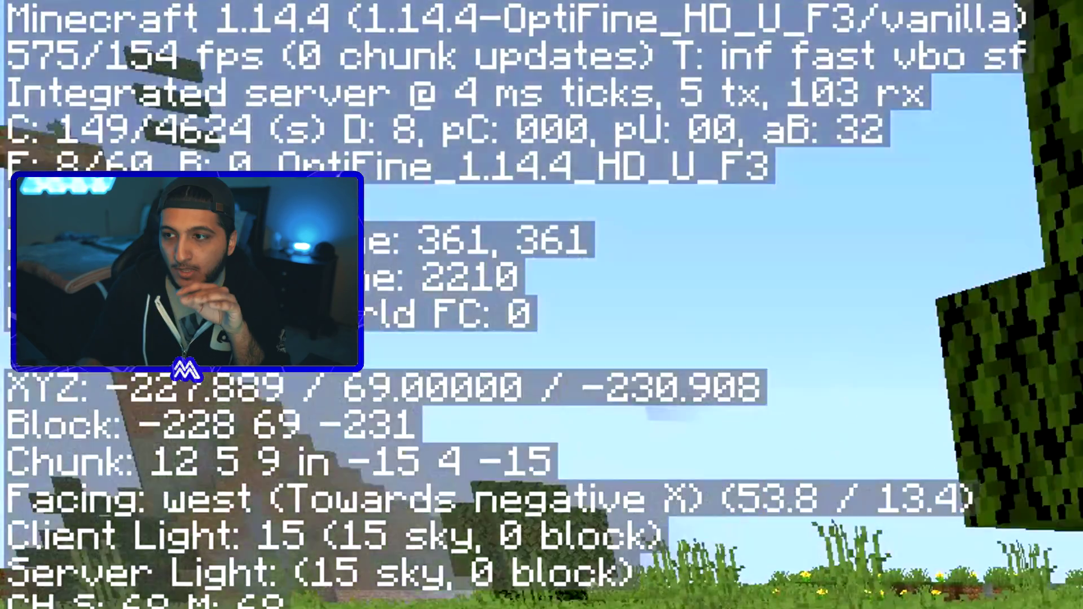
Step: Turn off Smooth Lighting in the video settings and return to the game
key("Escape")
left_click(657, 377)
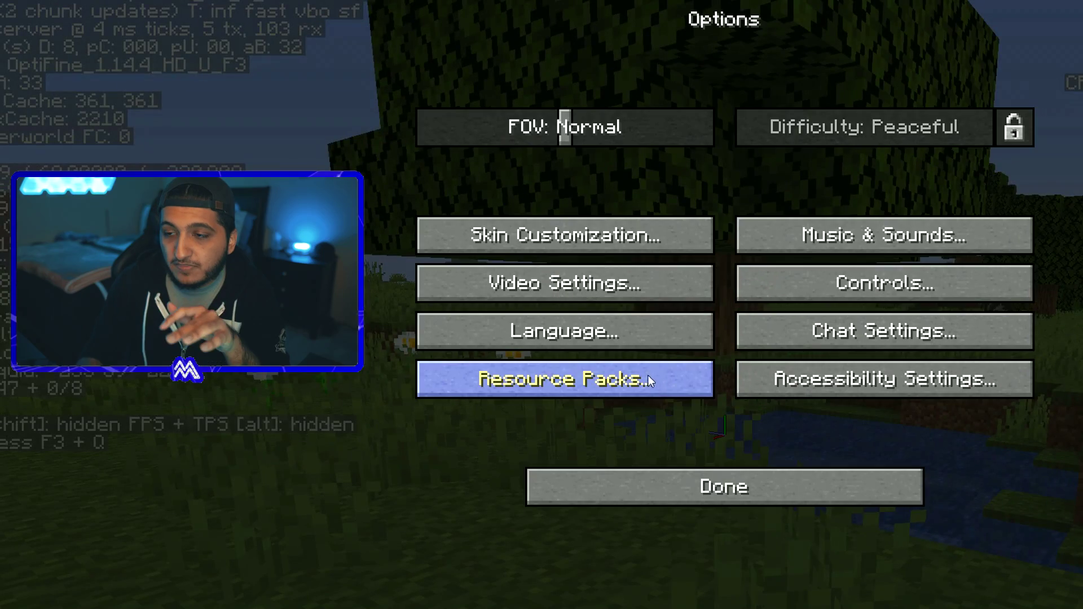
left_click(594, 284)
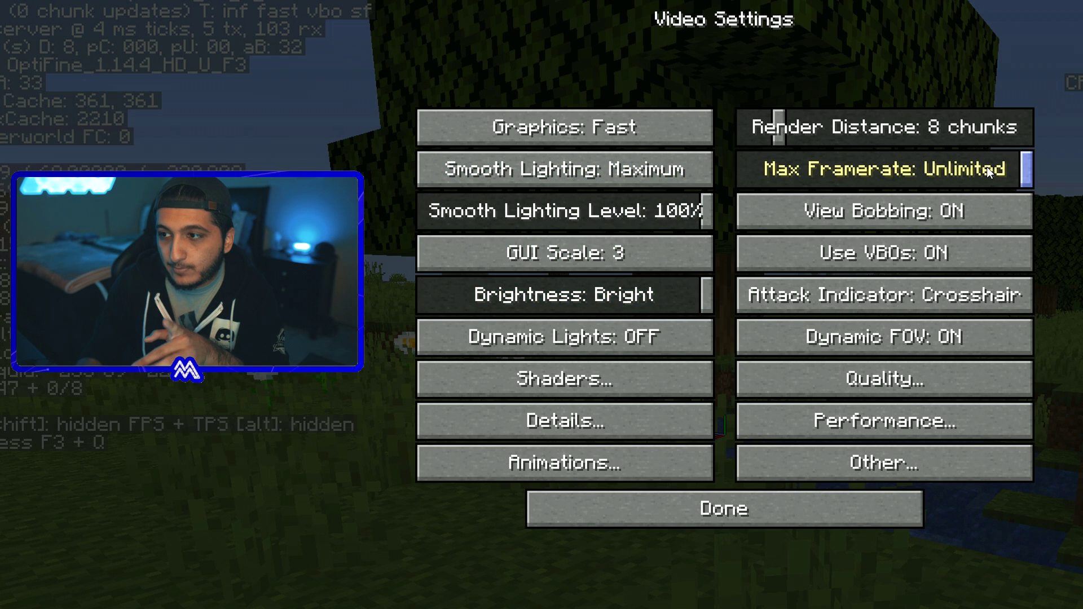
left_click(580, 175)
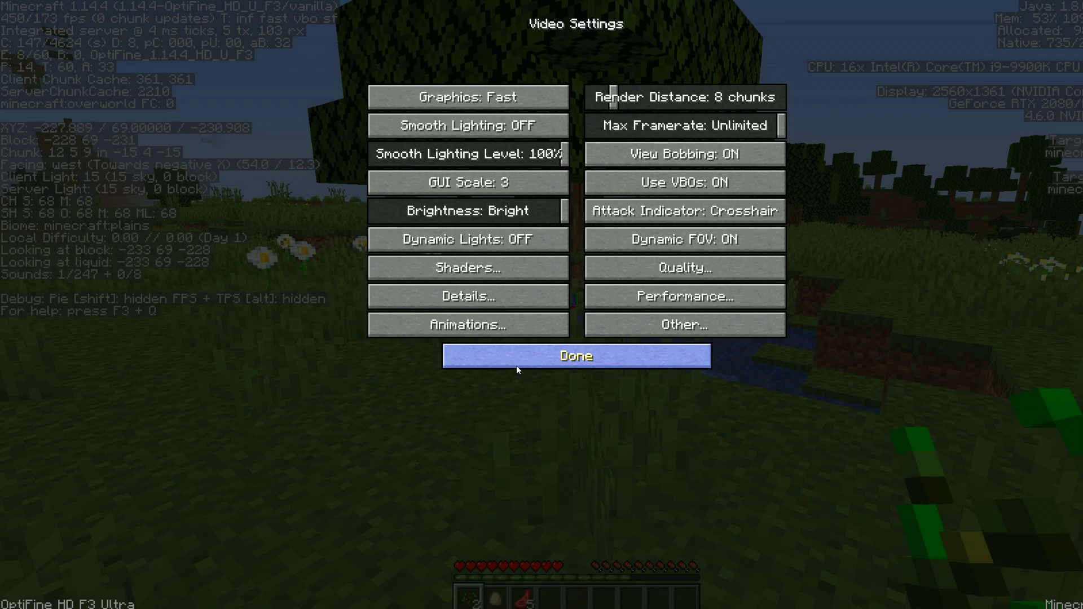
key("Escape")
key("Escape")
key("Escape")
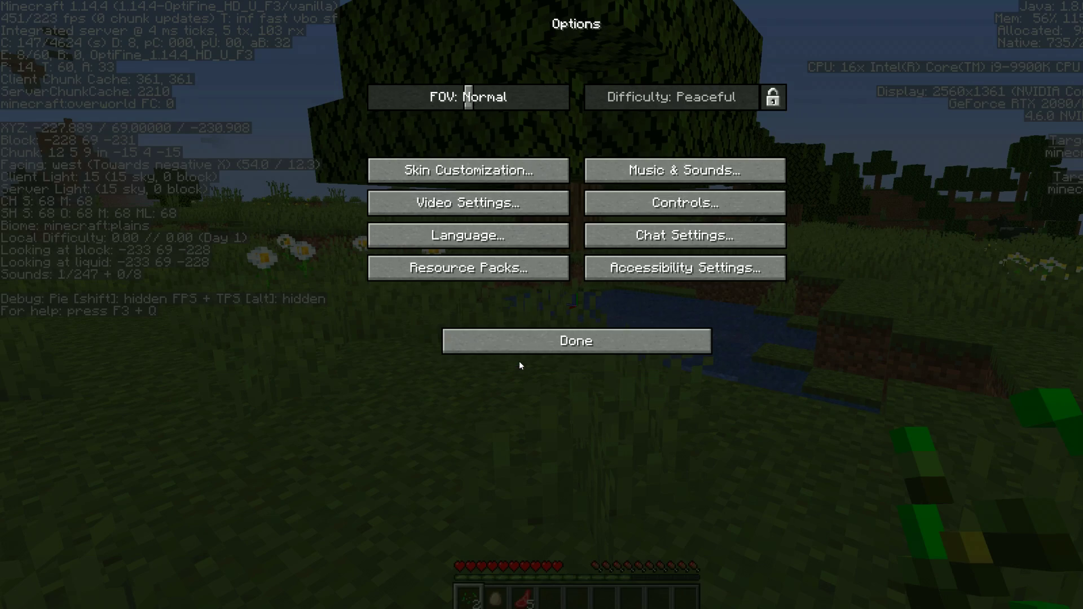
Step: Walk around the plains near the tree and pond to examine the frame rate with Smooth Lighting off
key("w")
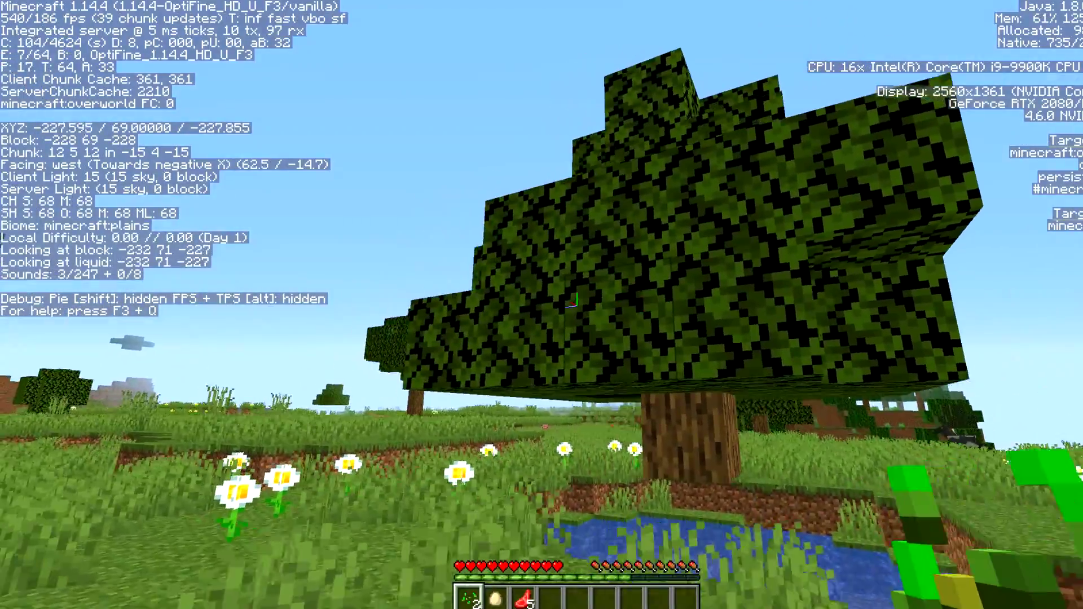
key("w")
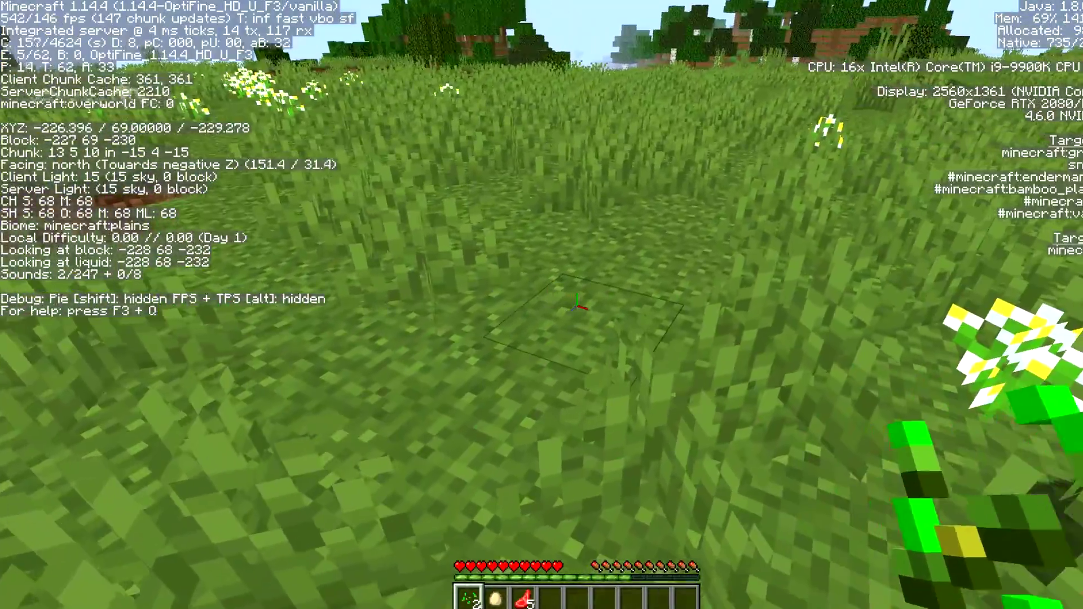
key("w")
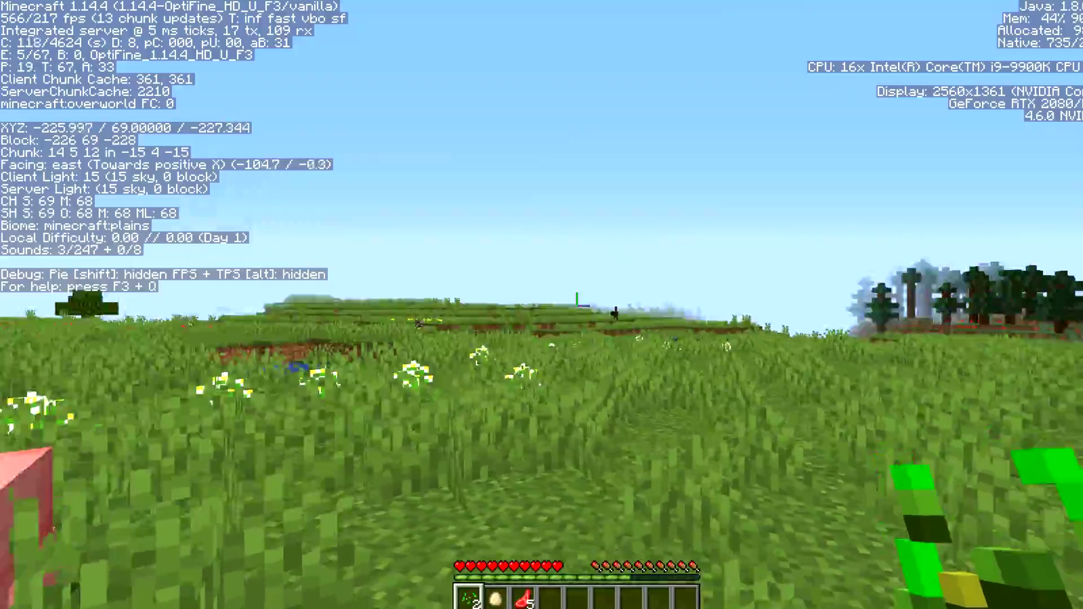
key("w")
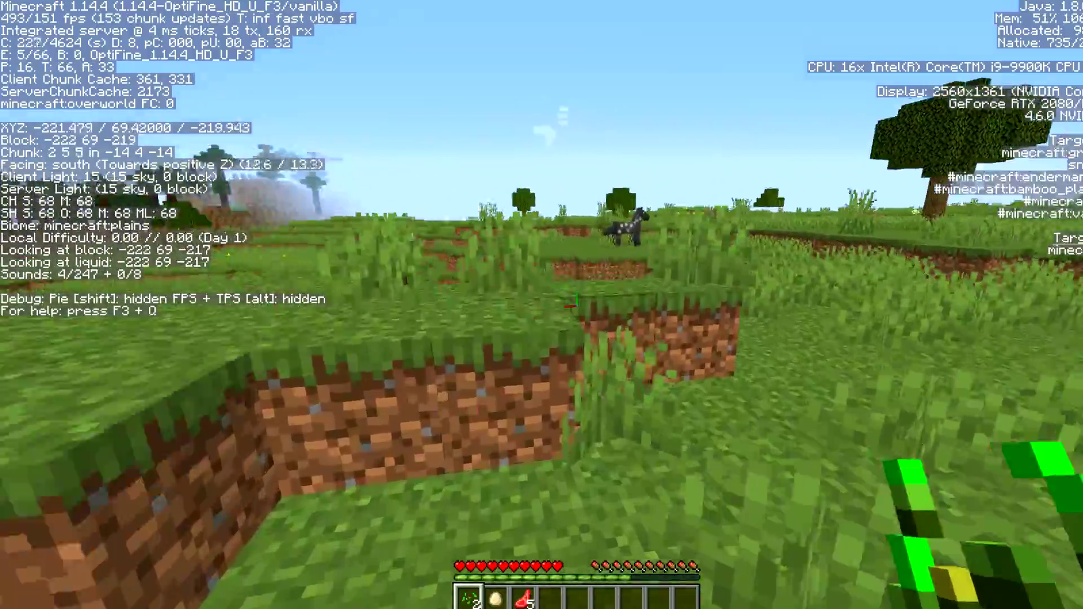
key("w")
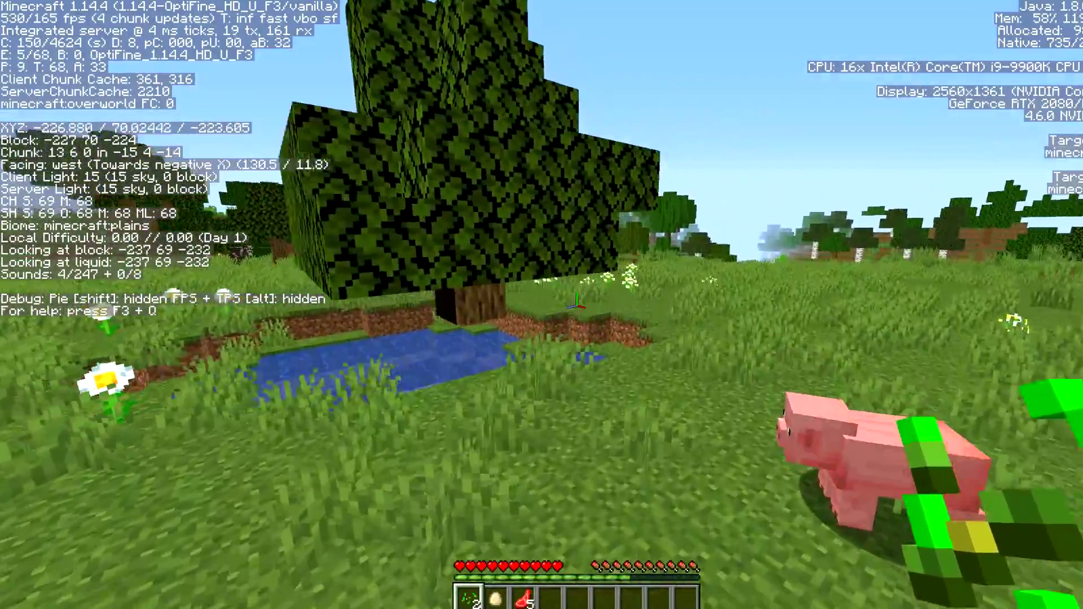
key("w")
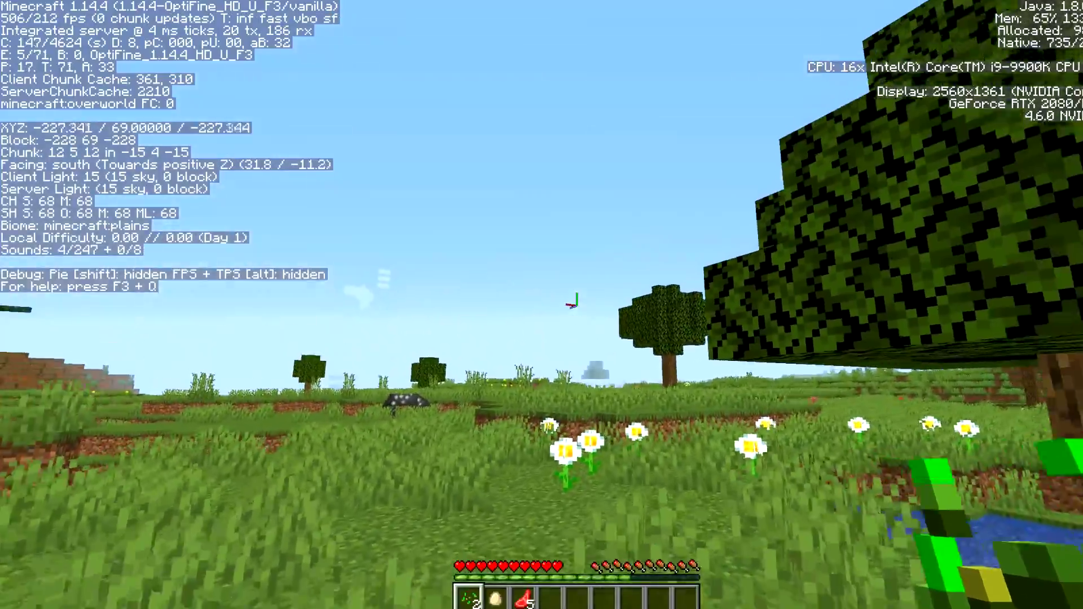
key("s")
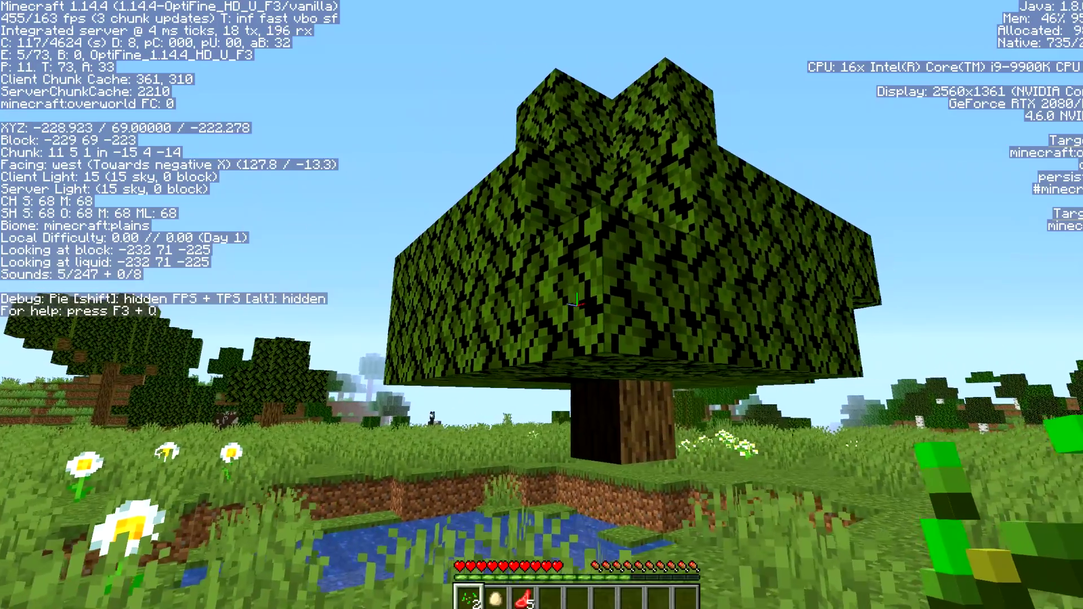
Step: Switch the graphics quality to Fancy in the video settings and return to the game
key("Escape")
left_click(508, 273)
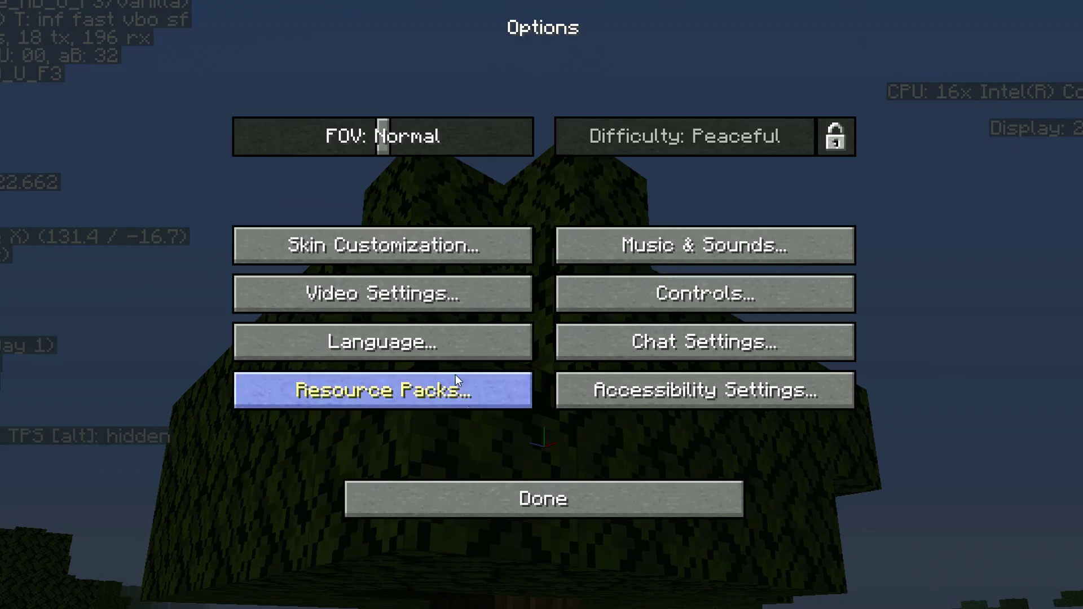
left_click(494, 205)
left_click(469, 99)
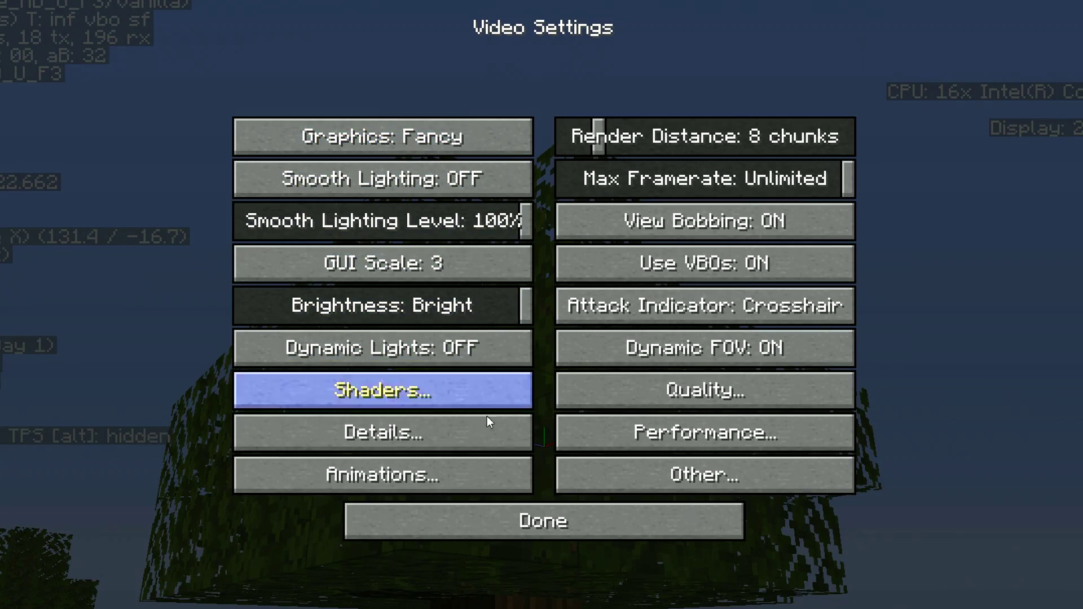
left_click(494, 518)
left_click(494, 517)
key("Escape")
Step: Walk around the oak tree to examine its leaves and the frame rate with Fancy graphics
key("w")
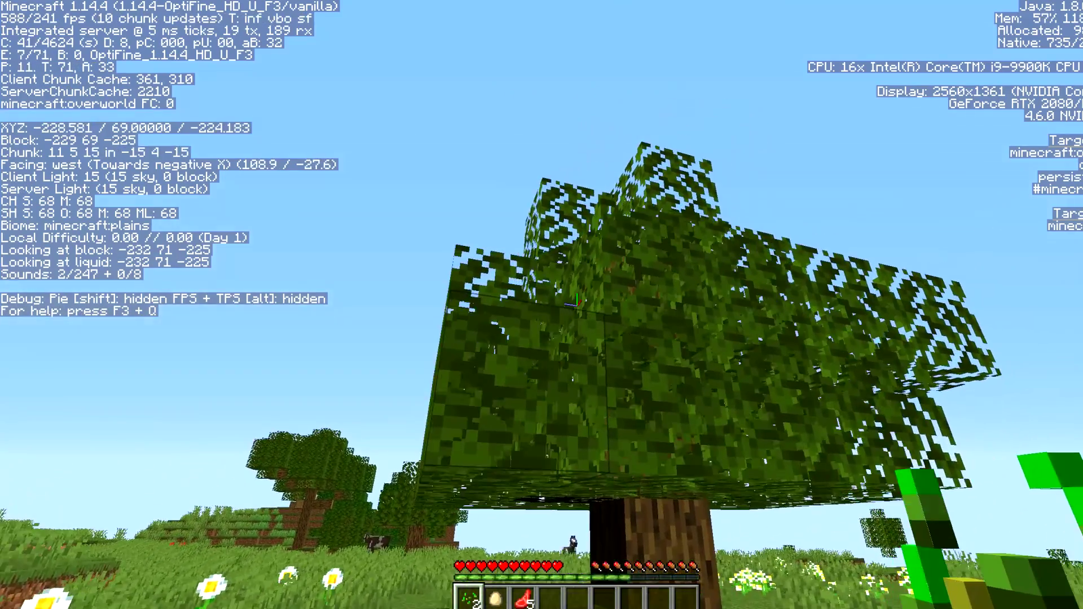
key("w")
key("a")
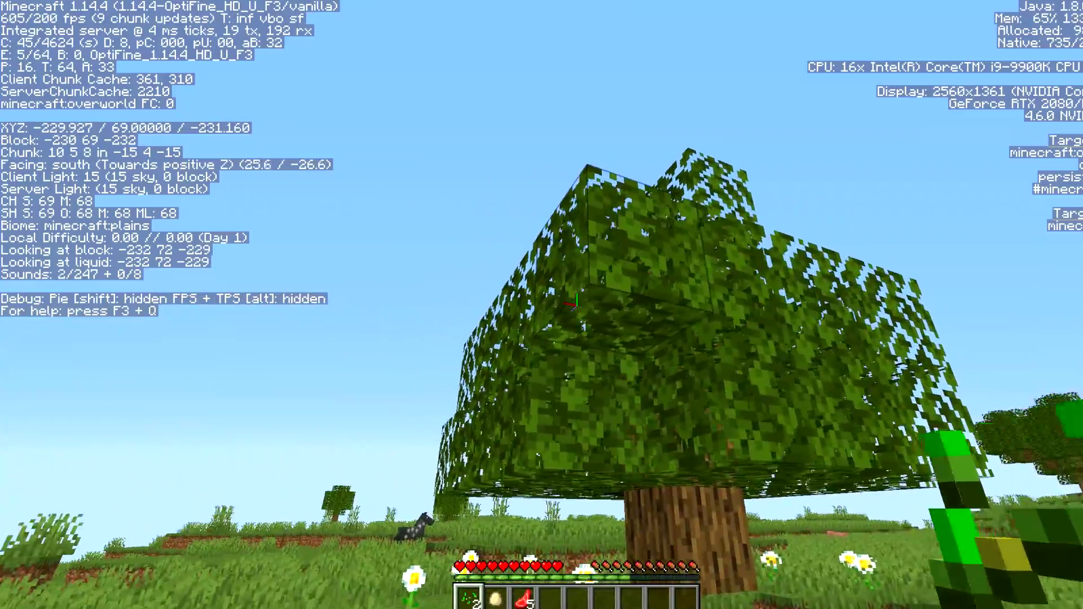
key("a")
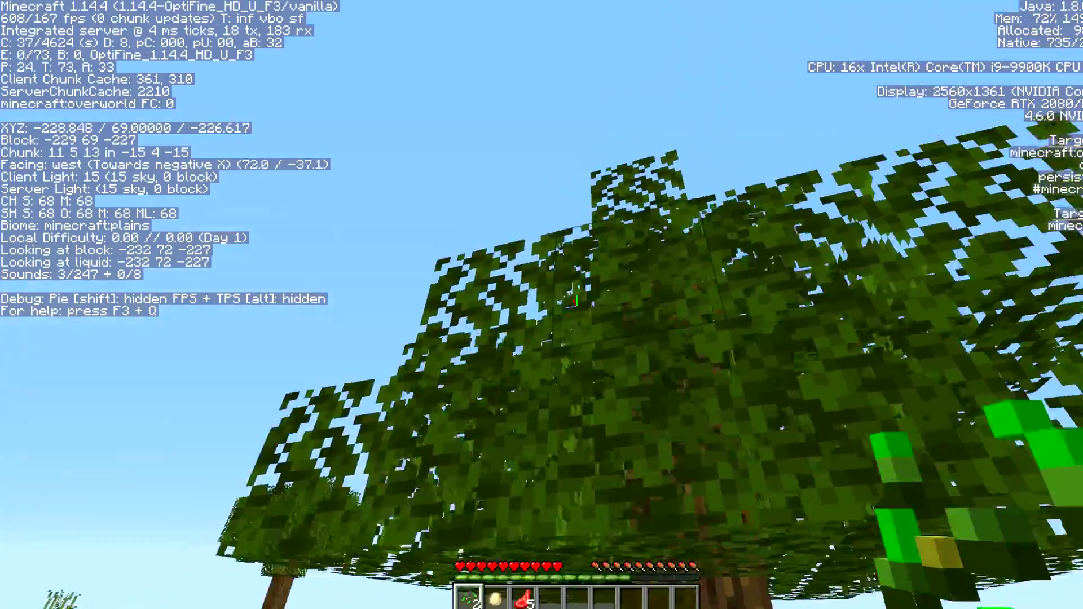
key("d")
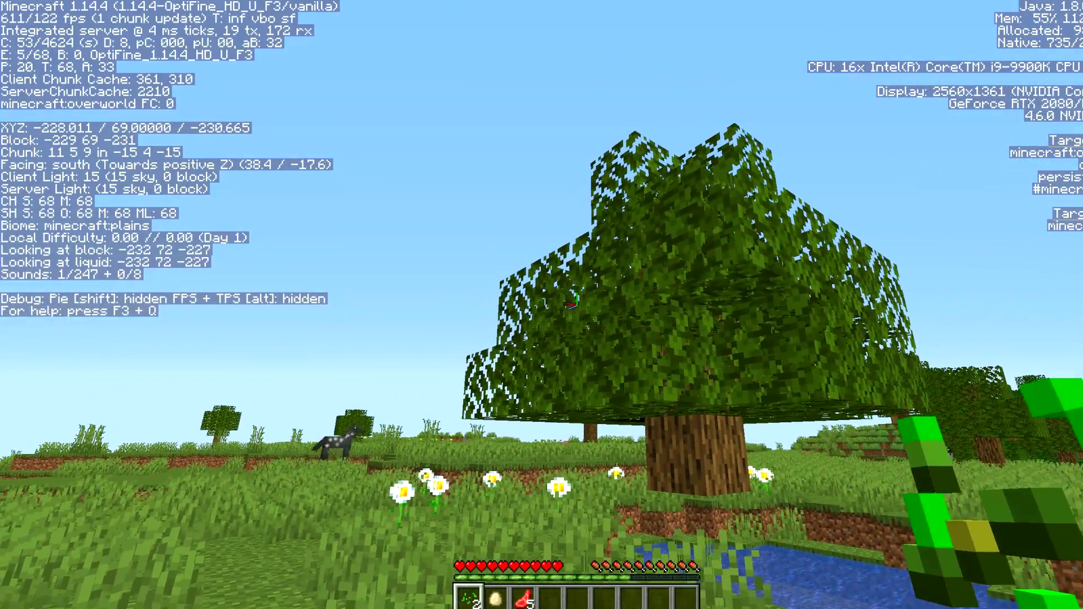
key("w")
key("a")
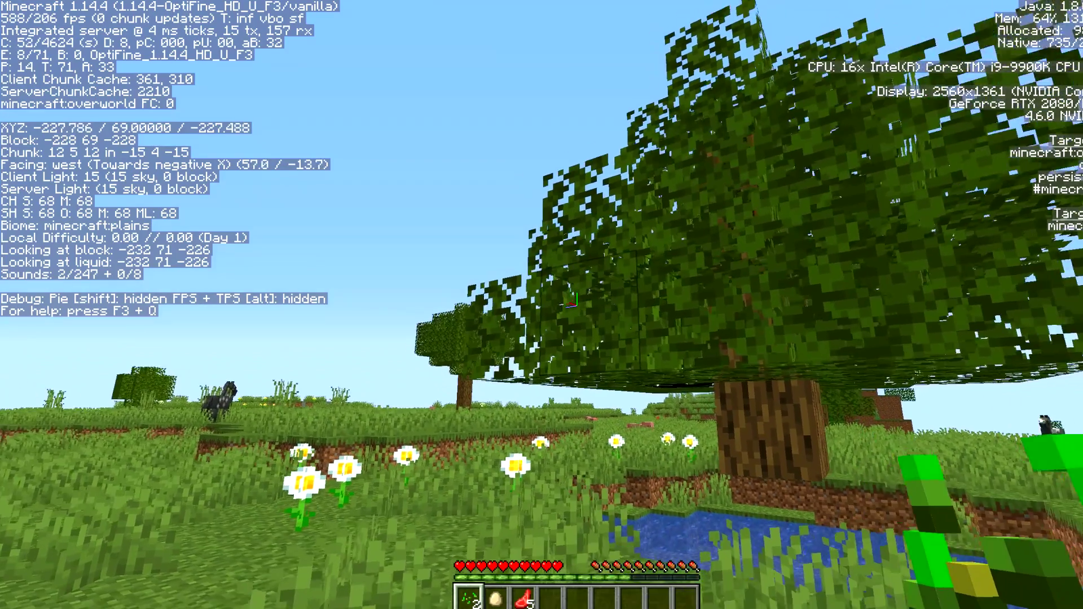
Step: Switch the graphics quality back to Fast, return to the game and move across the plains
key("Escape")
left_click(505, 274)
left_click(468, 205)
left_click(456, 106)
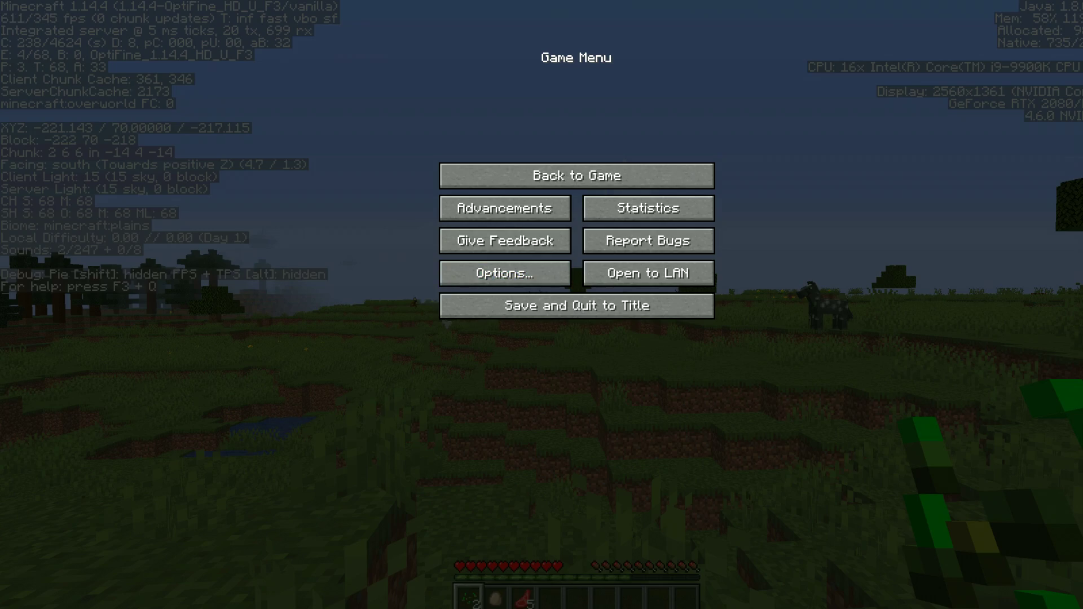
key("Escape")
key("w")
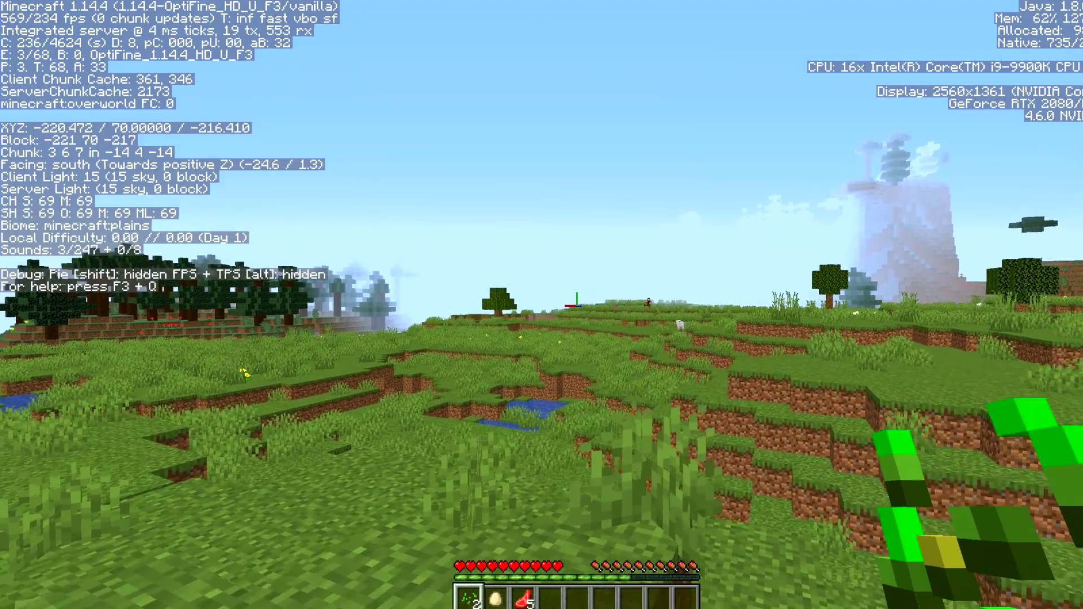
key("w")
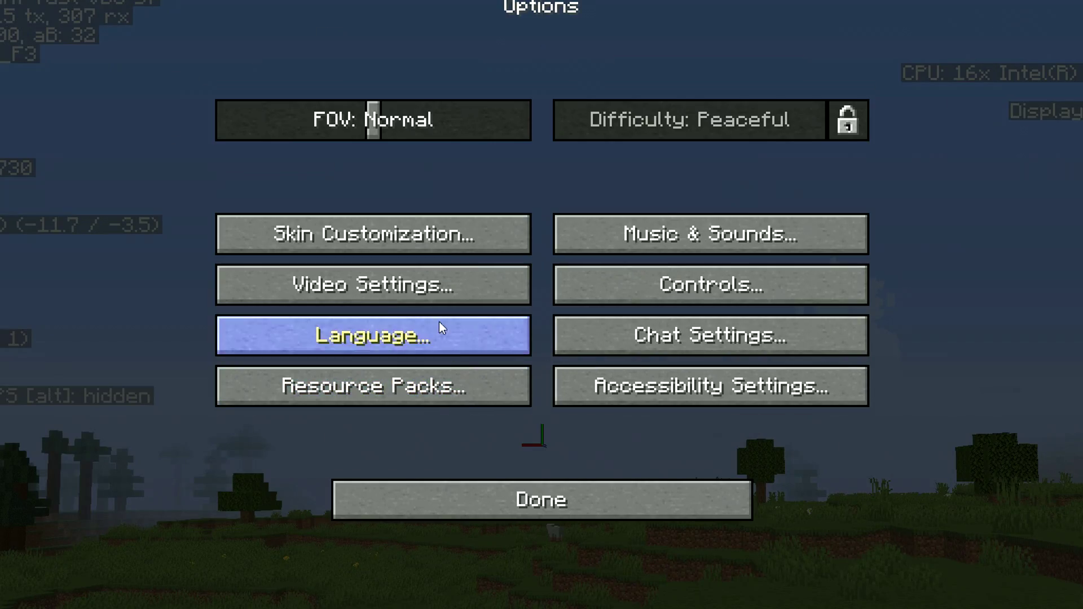
Step: Raise the render distance to 35 chunks in the video settings and return to the game
left_click(429, 290)
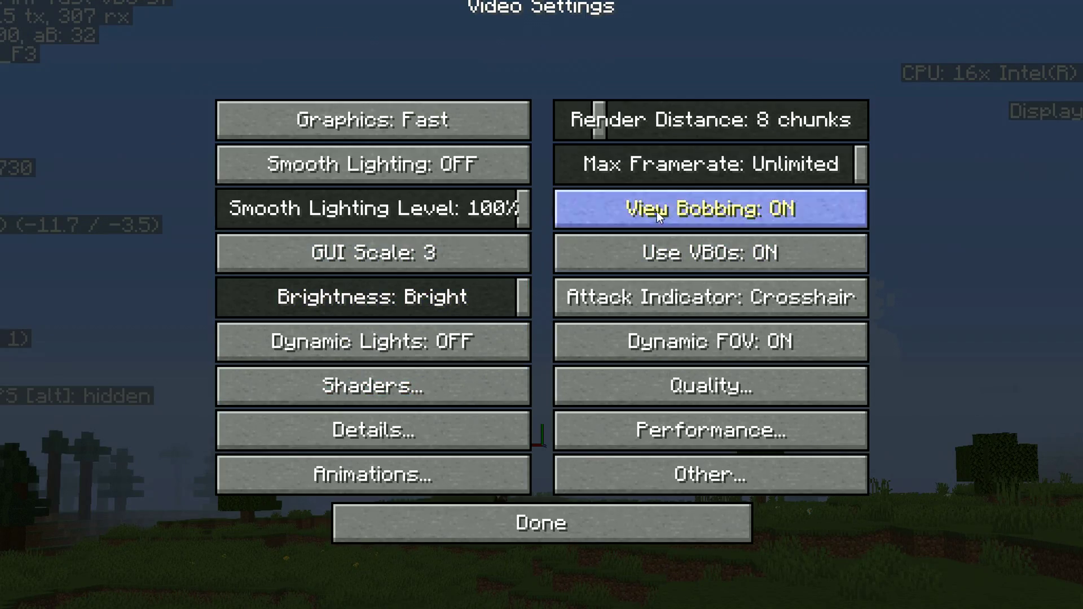
left_click_drag(641, 124, 730, 125)
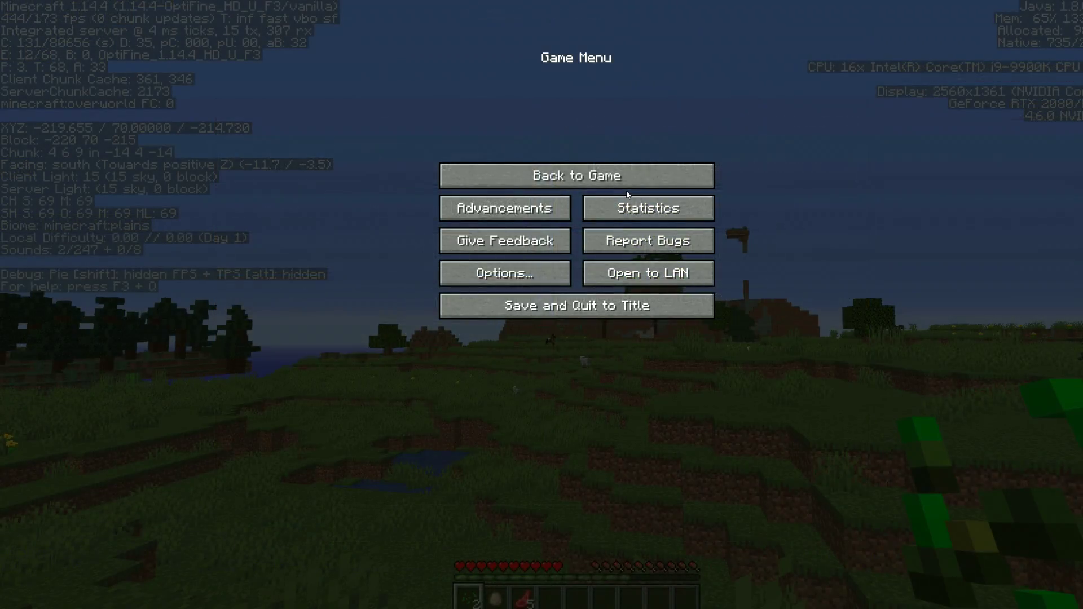
left_click(624, 179)
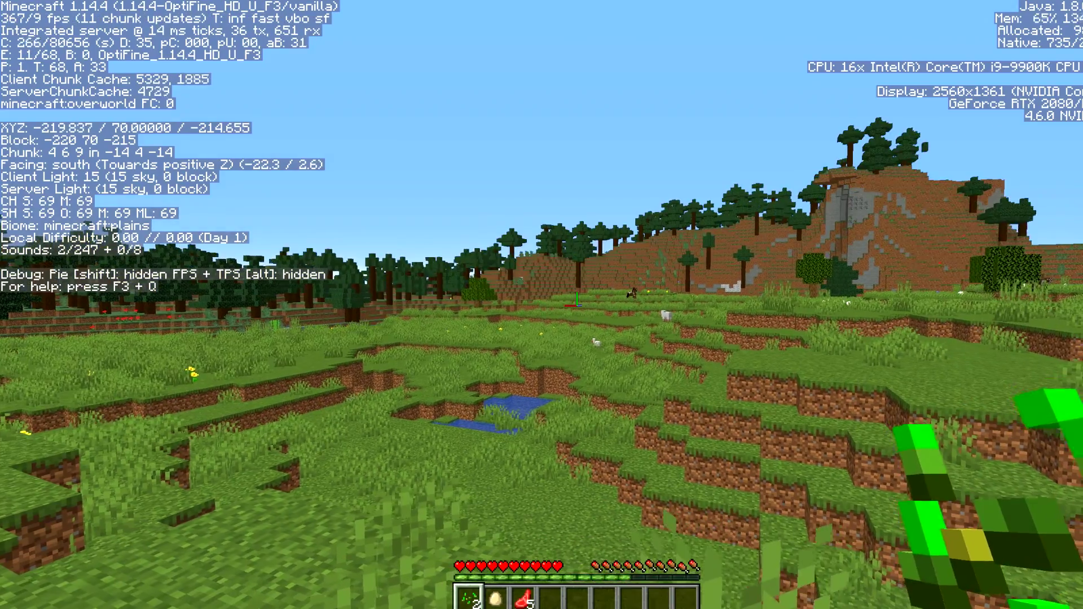
Step: Walk across the plains to examine the frame rate and distant terrain with the 35-chunk render distance
key("w")
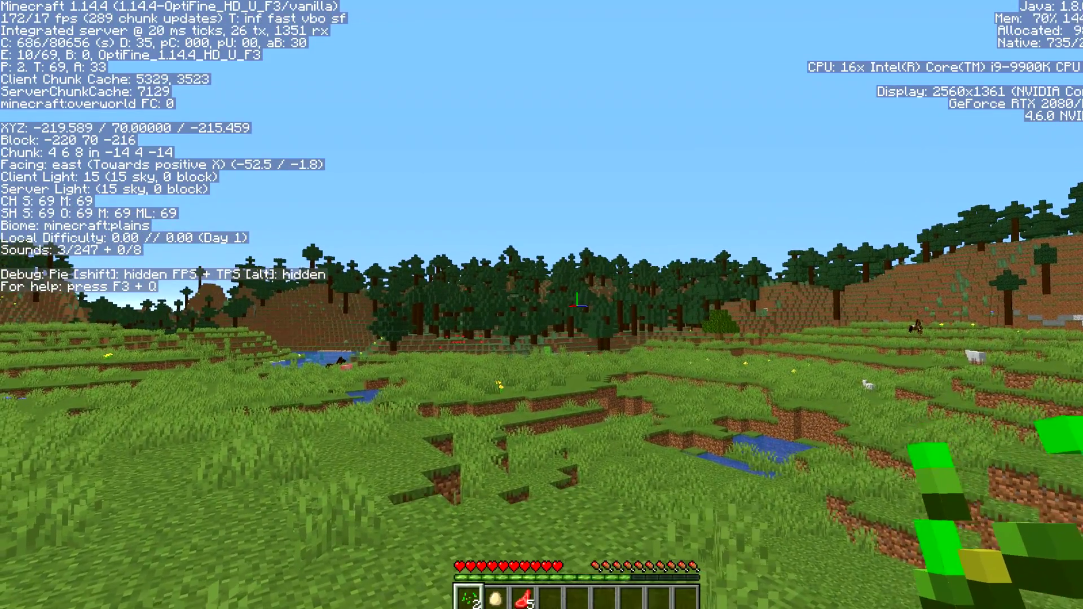
key("w")
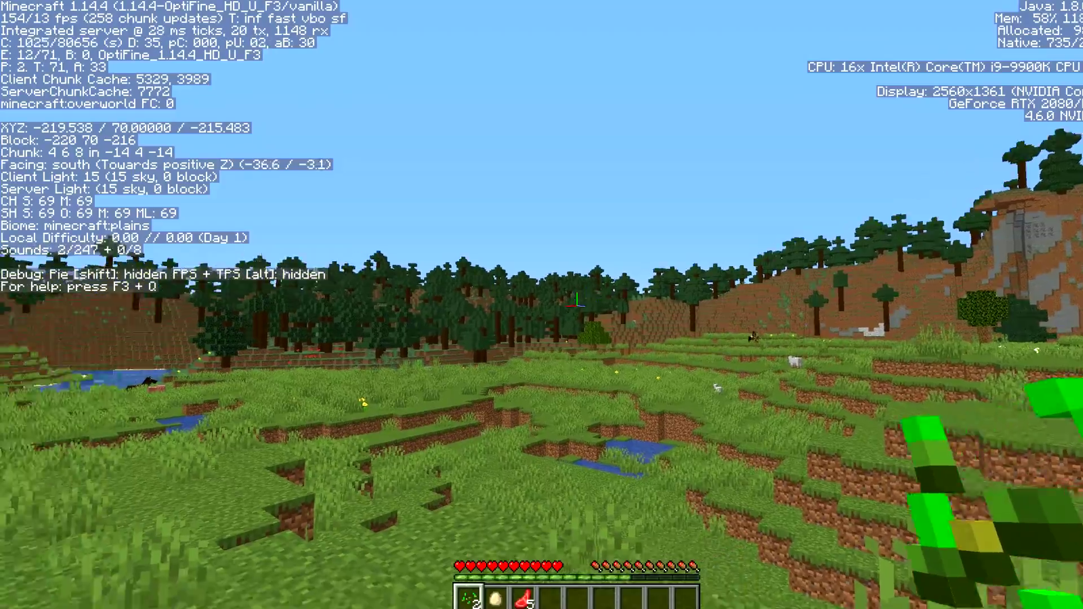
key("w")
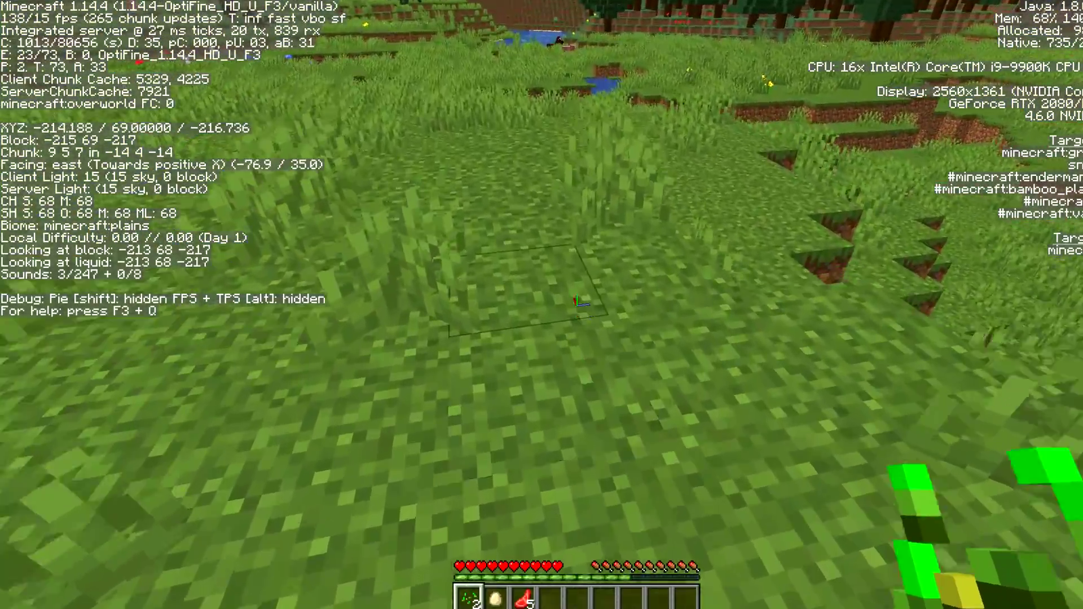
key("w")
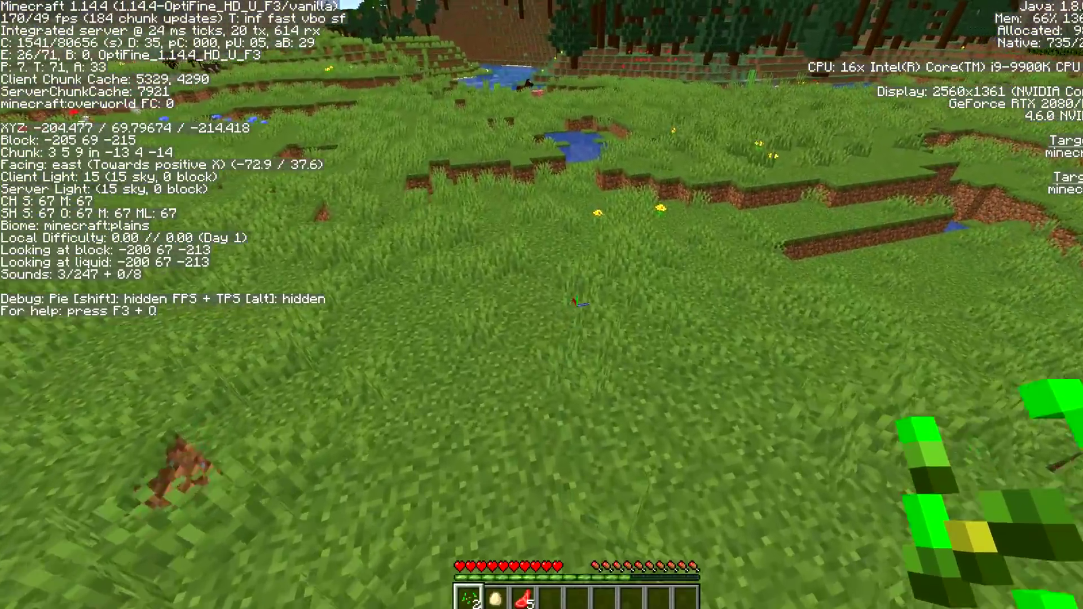
key("w")
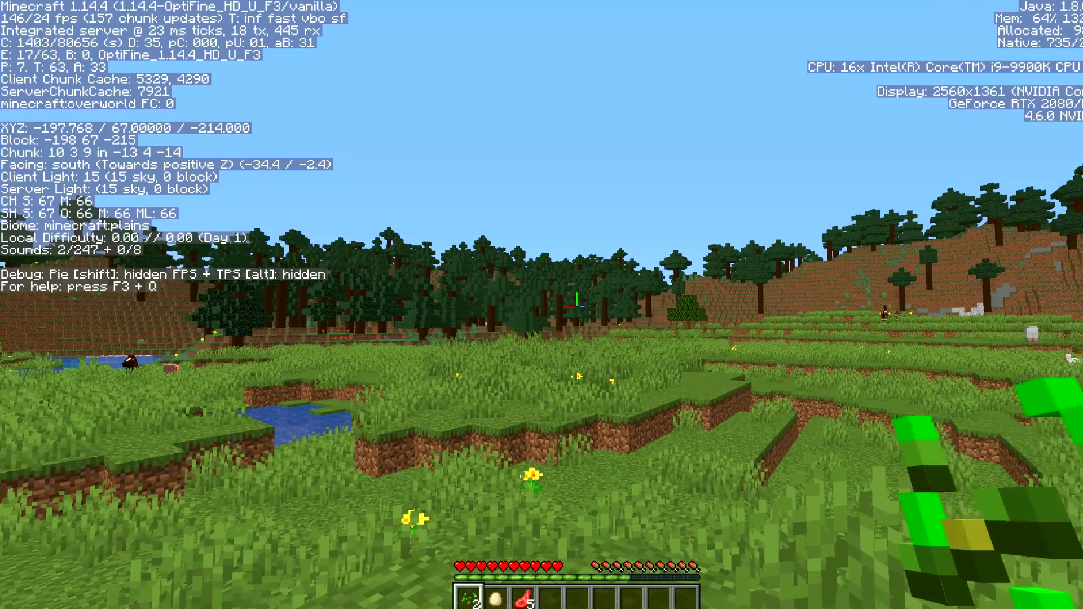
key("s")
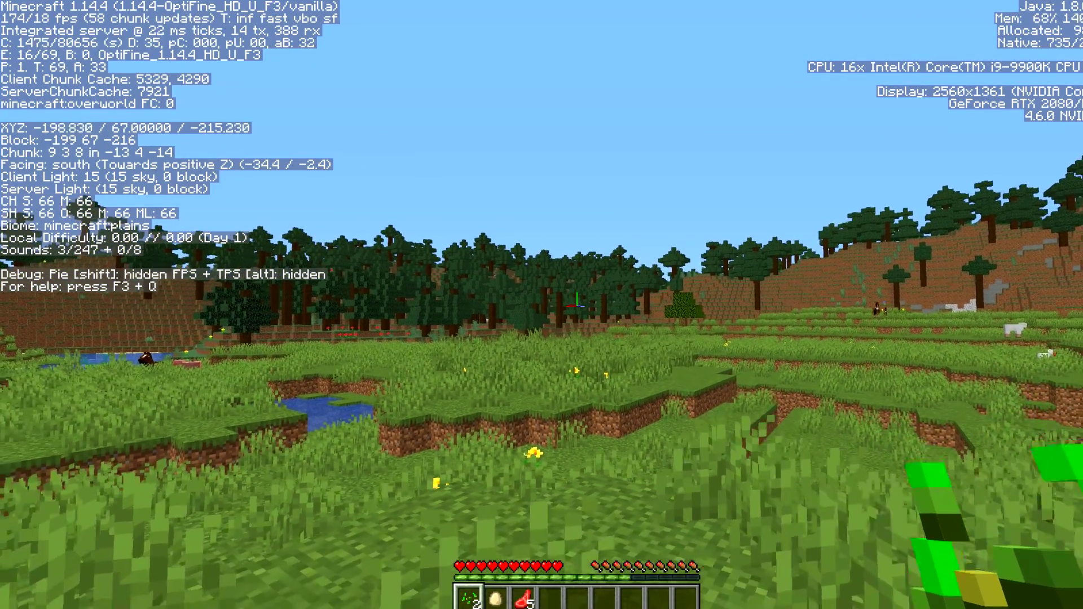
Step: Lower the render distance back to 8 chunks in the video settings and return to the game
key("Escape")
left_click(520, 276)
left_click(507, 203)
left_click_drag(722, 96, 612, 99)
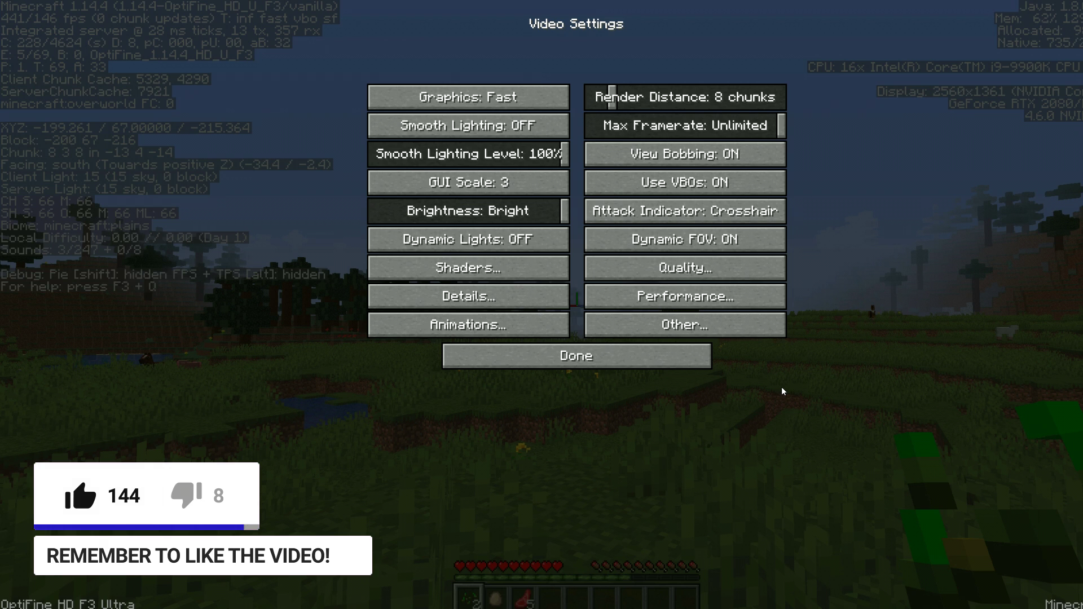
key("Escape")
key("Escape")
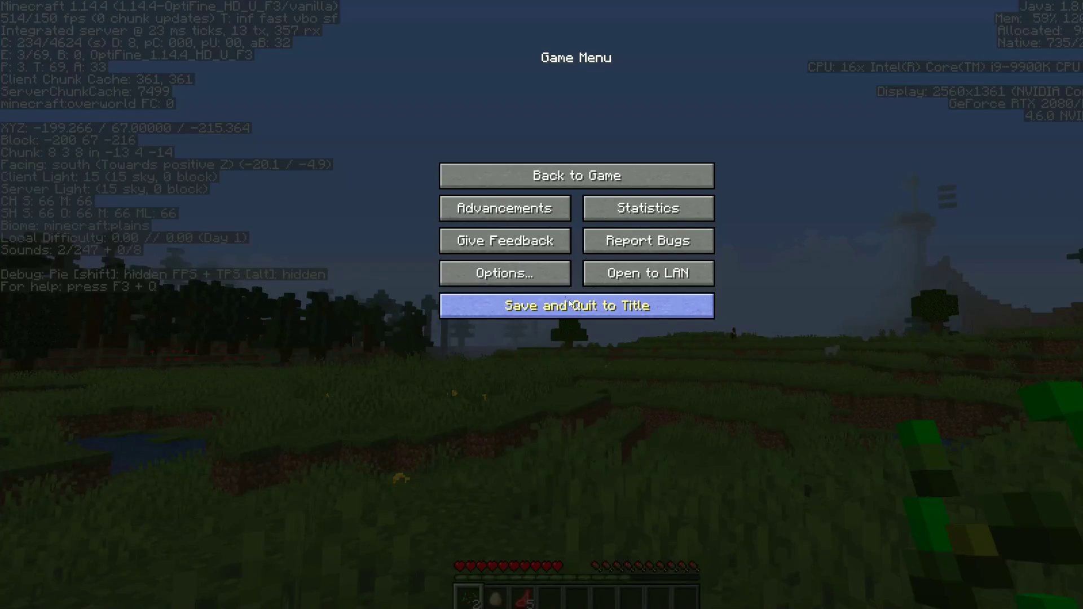
Step: Turn on Fast Render in the performance section of the video settings
left_click(493, 276)
left_click(480, 208)
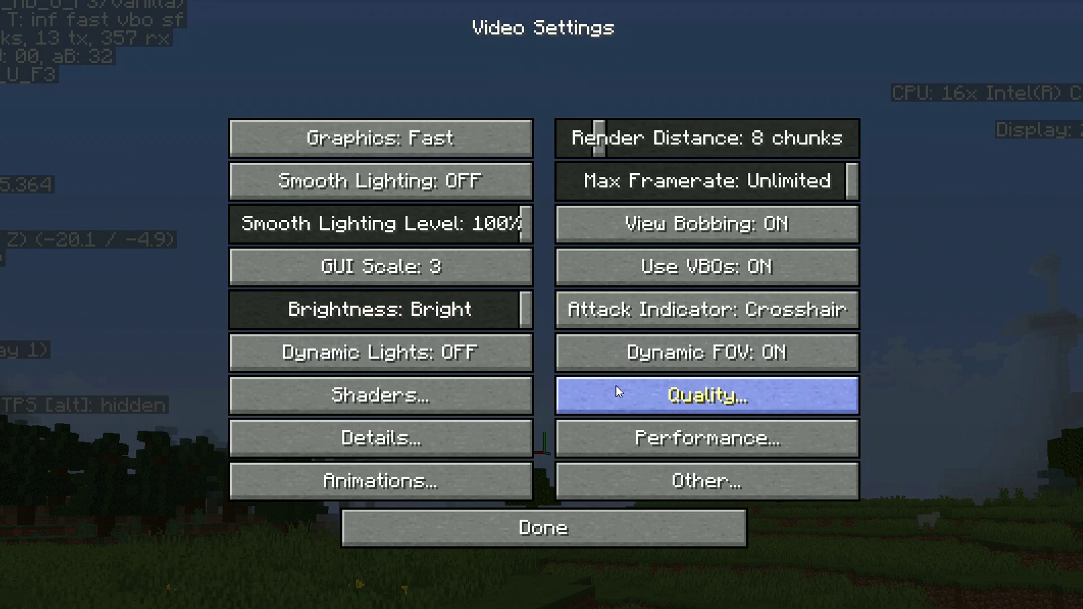
left_click(712, 440)
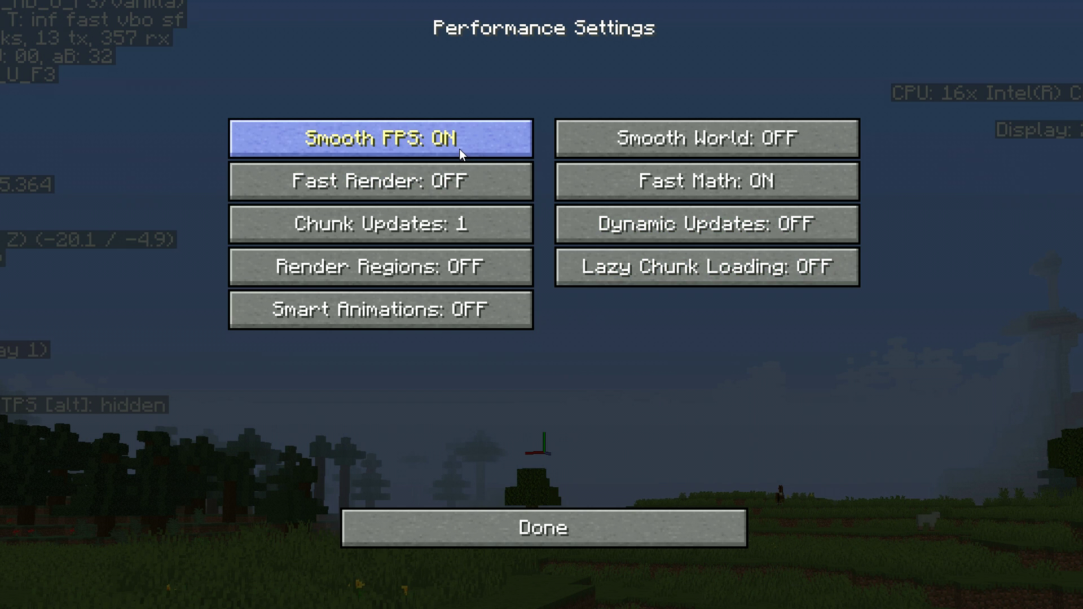
left_click(493, 181)
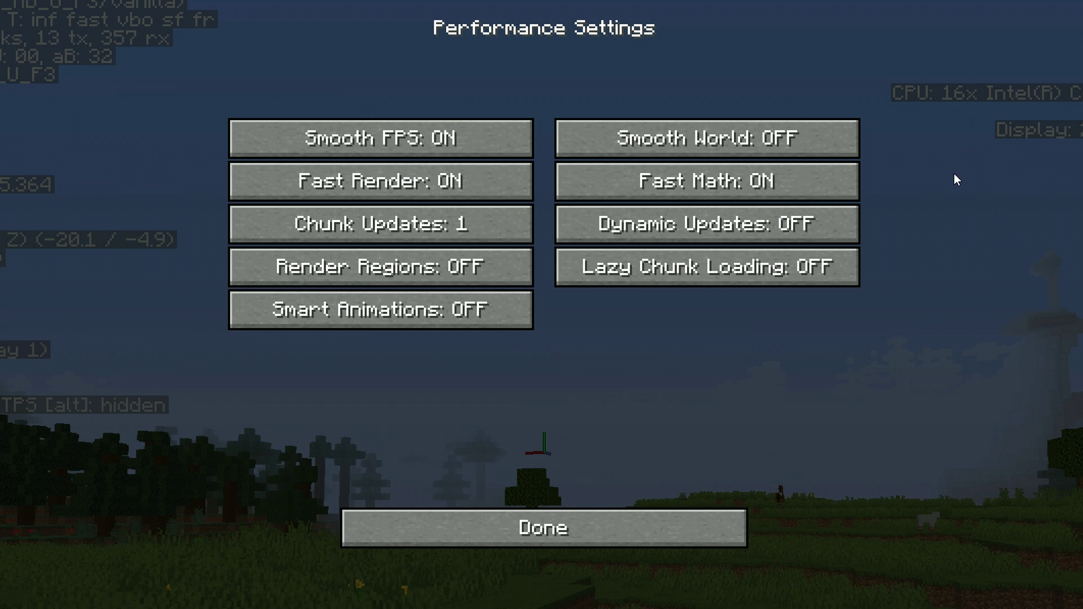
Step: Examine the Fast Math, Smooth FPS and Fast Render options in the performance settings, and return to the video settings
mouse_move(840, 182)
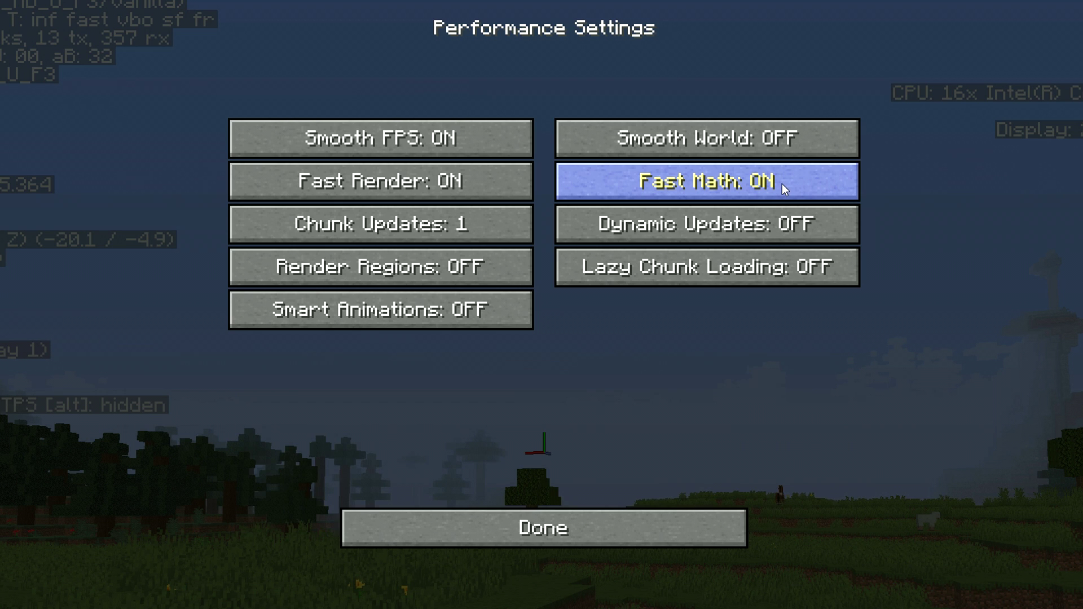
mouse_move(455, 137)
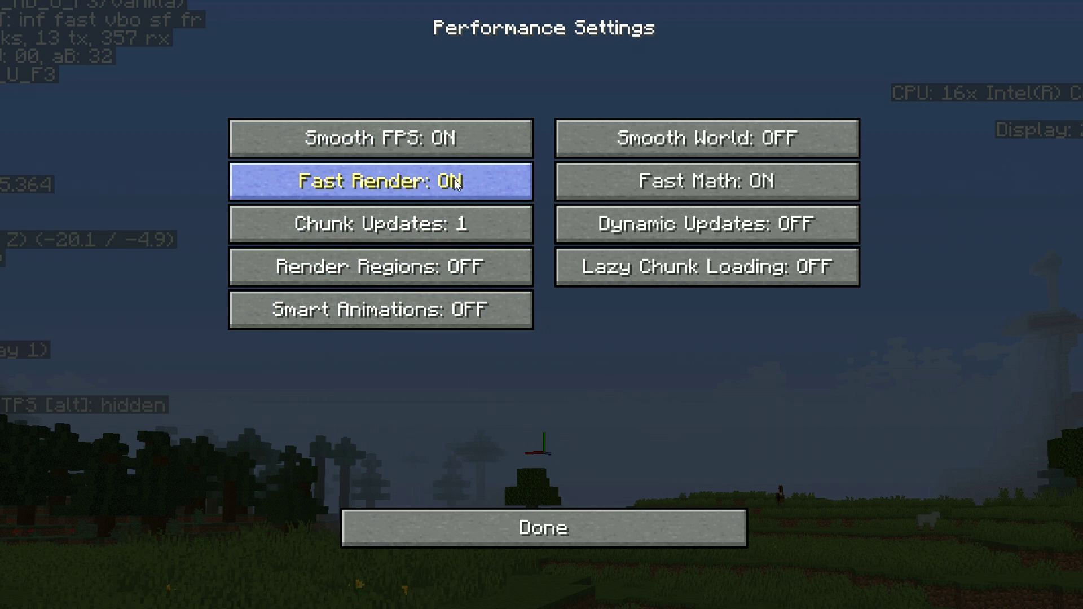
mouse_move(484, 181)
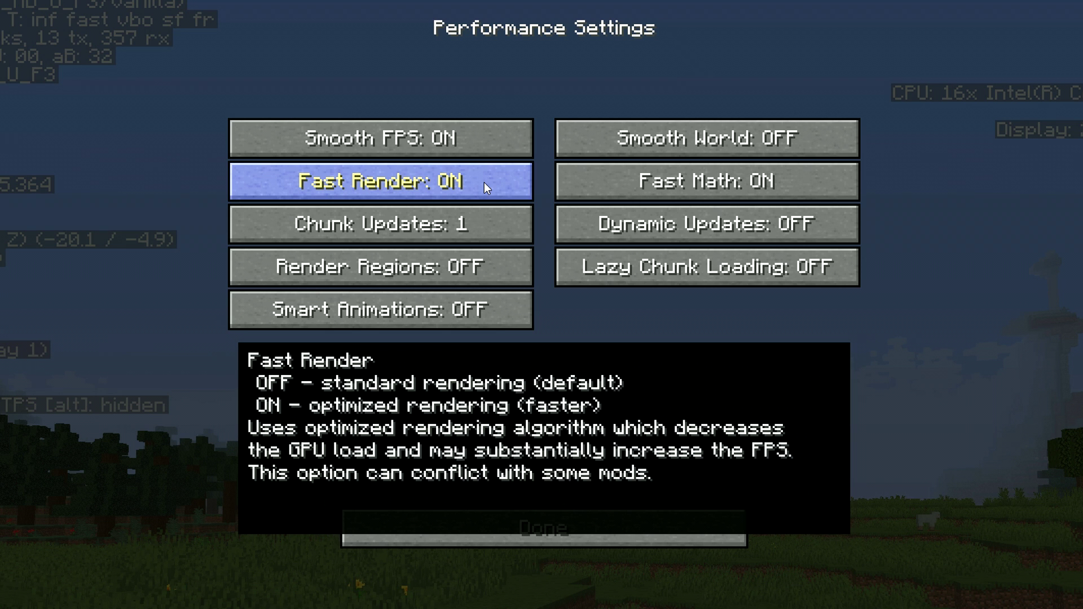
left_click(552, 529)
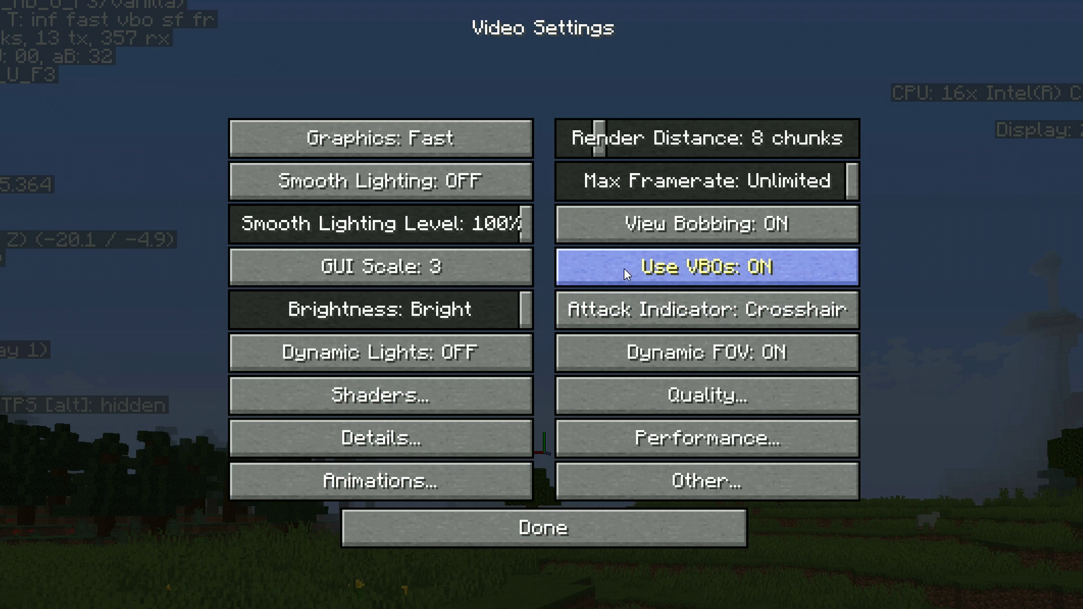
Step: Turn Clouds OFF in the detail settings and return to the video settings
mouse_move(788, 265)
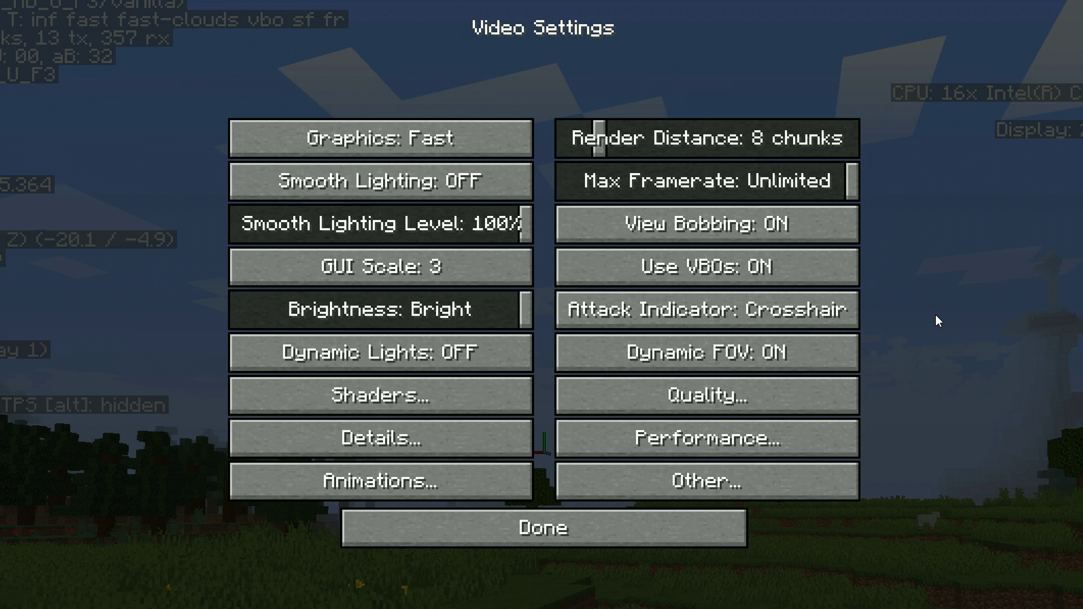
mouse_move(834, 267)
left_click(498, 434)
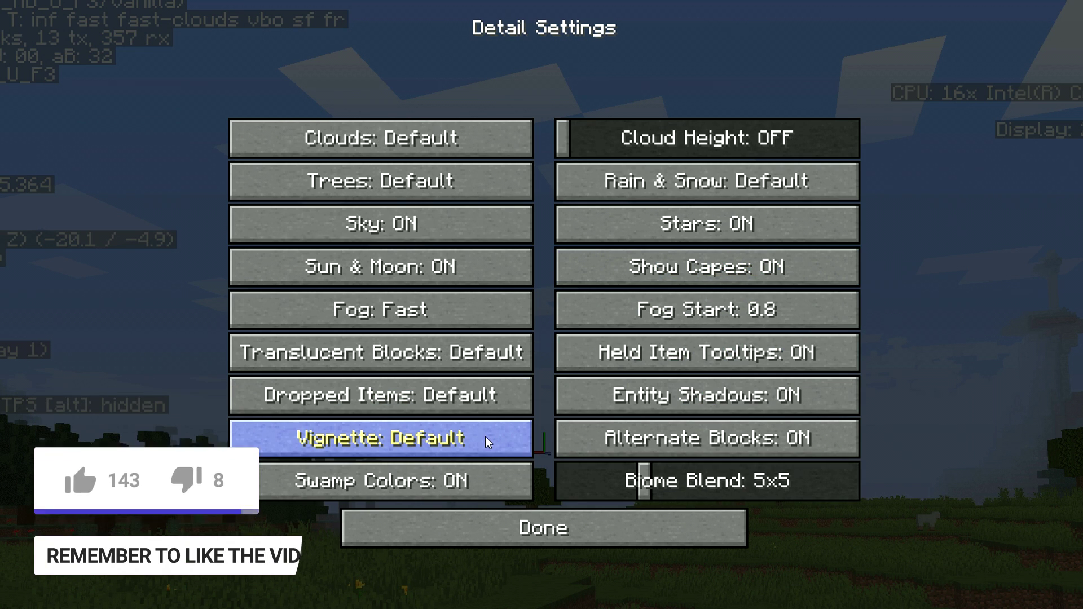
left_click(444, 143)
left_click(445, 140)
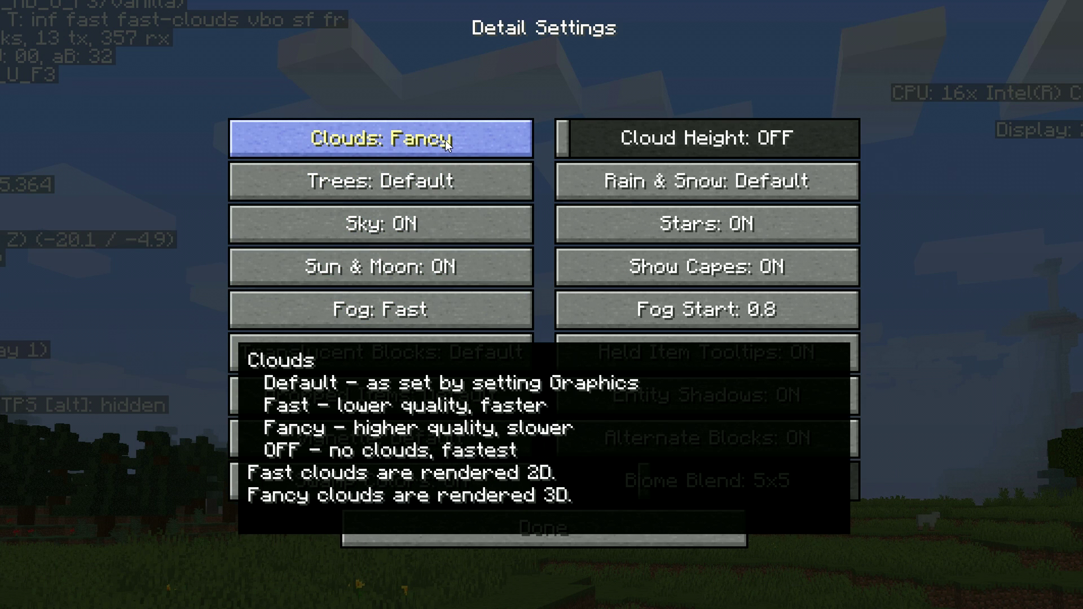
left_click(445, 140)
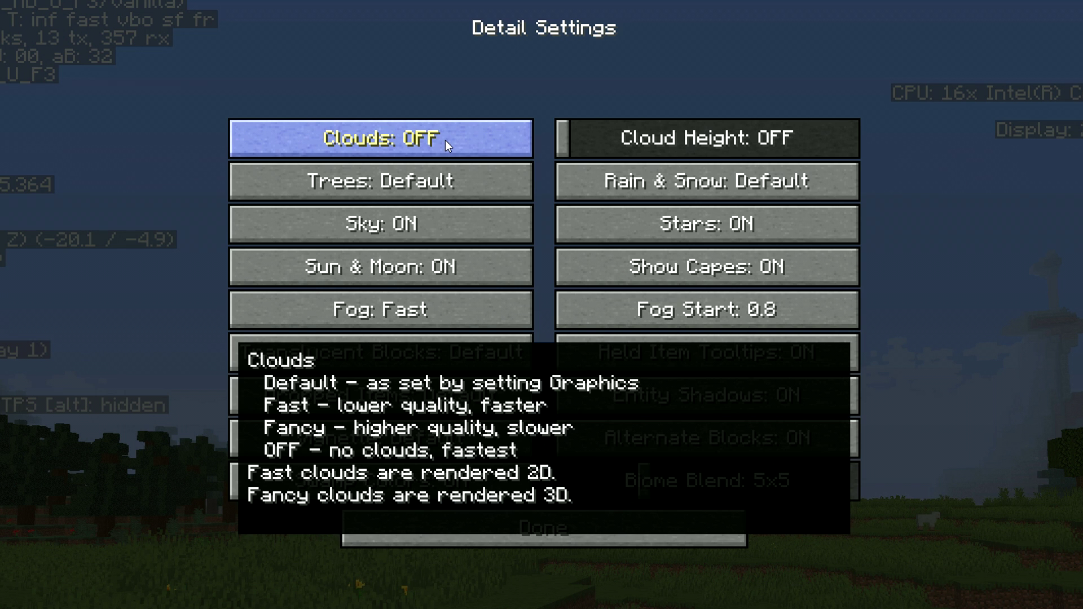
left_click(432, 518)
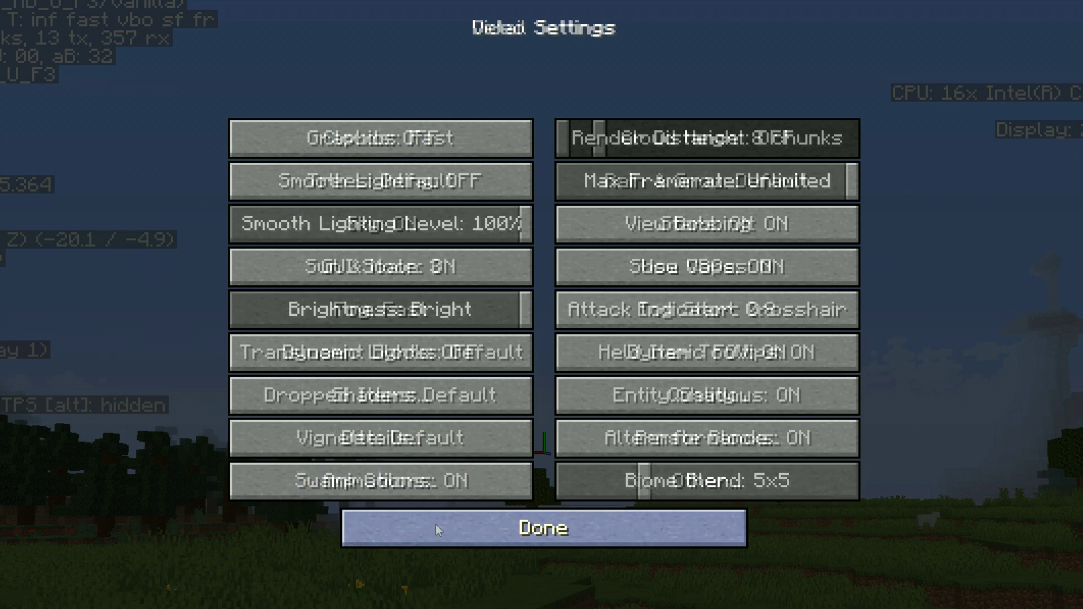
Step: Set Mipmap Levels to OFF in the quality settings and return to the video settings
left_click(801, 395)
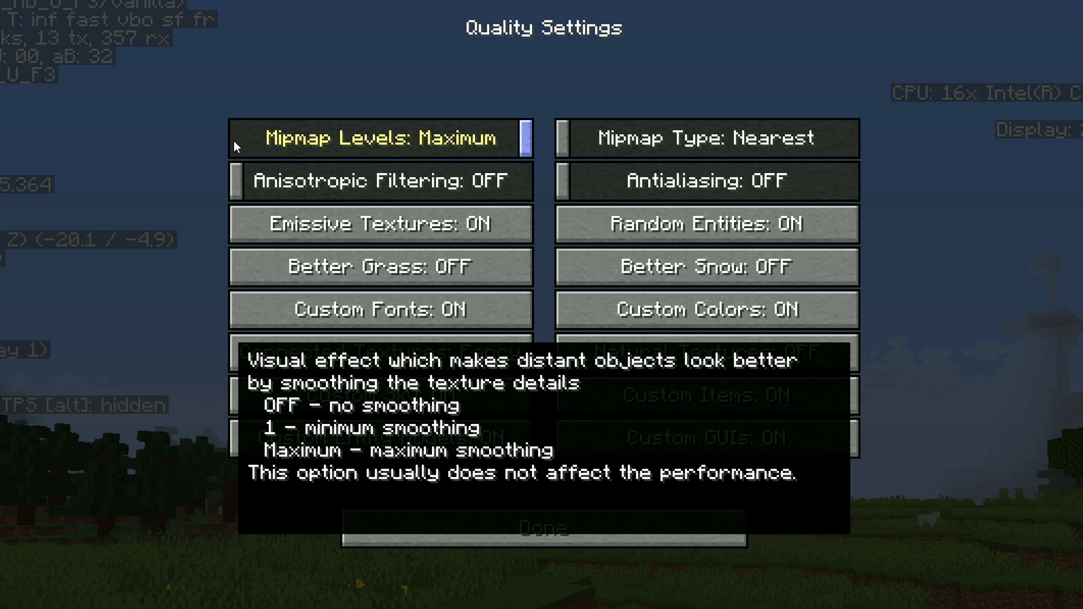
left_click(233, 141)
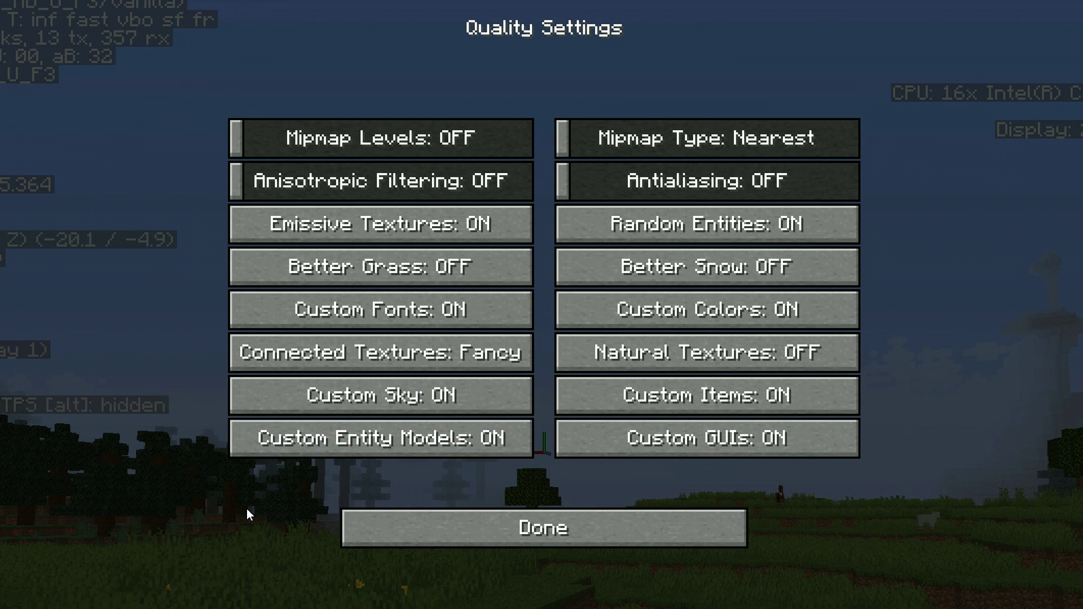
left_click(388, 529)
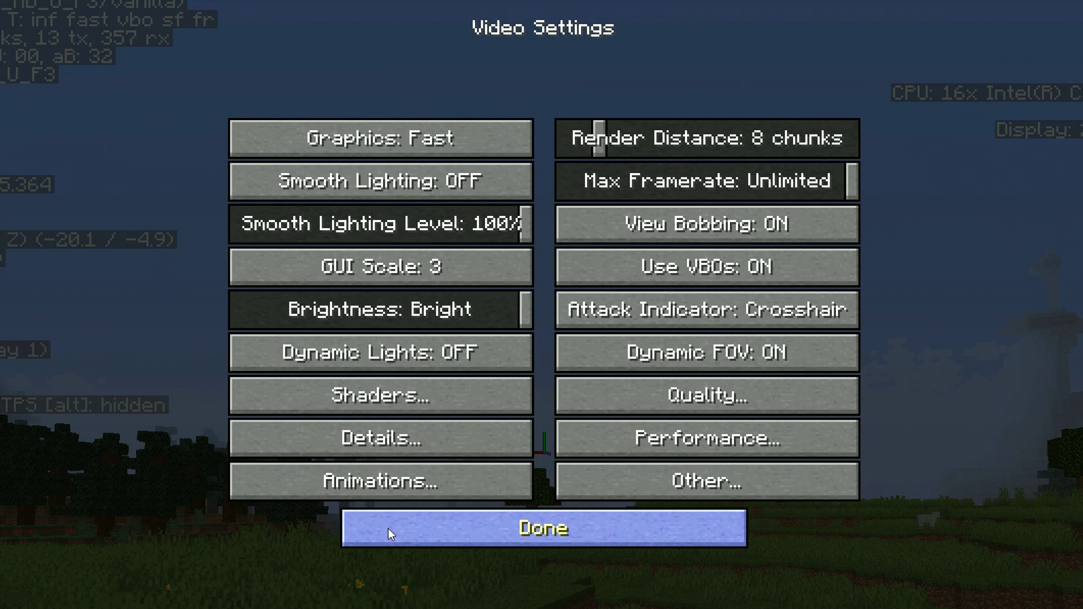
Step: Return to the world and walk a short way across the plains to examine the frame rate
left_click(391, 529)
left_click(431, 513)
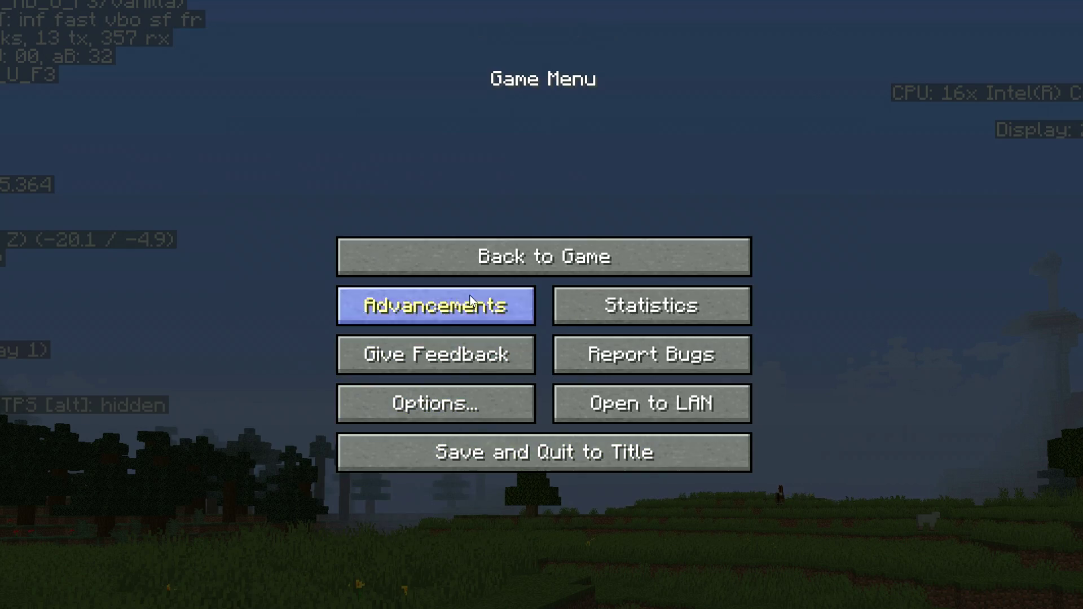
key("Escape")
key("Escape")
left_click(471, 273)
left_click(446, 345)
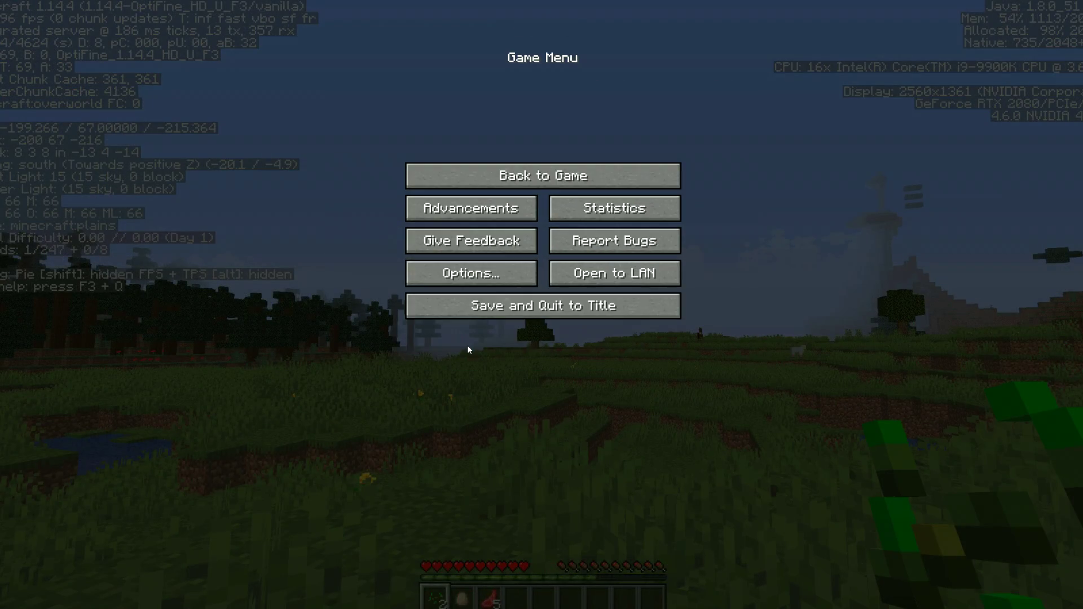
left_click(502, 177)
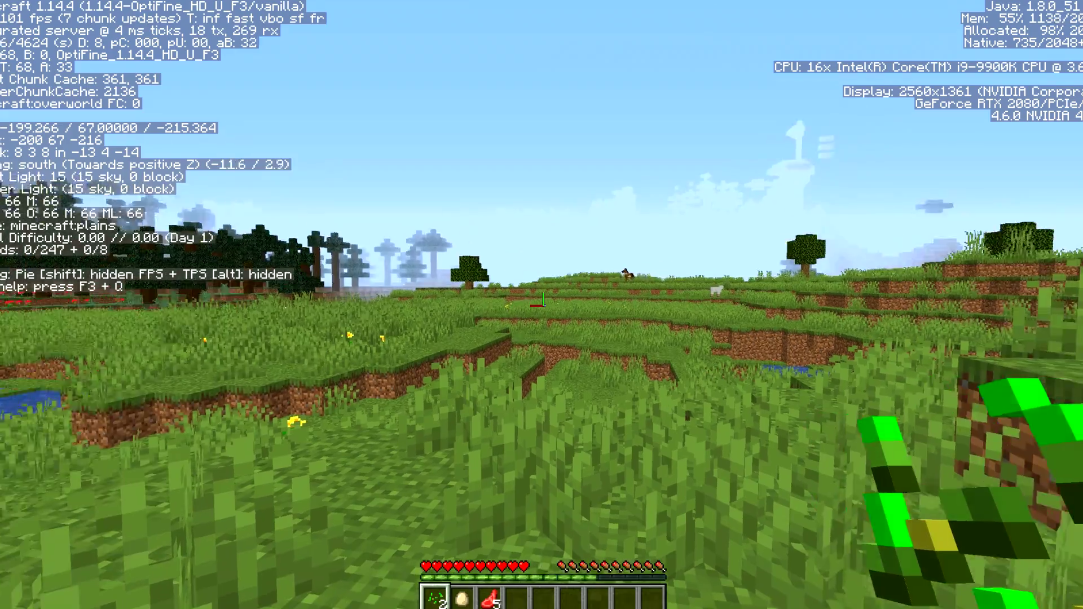
key("w")
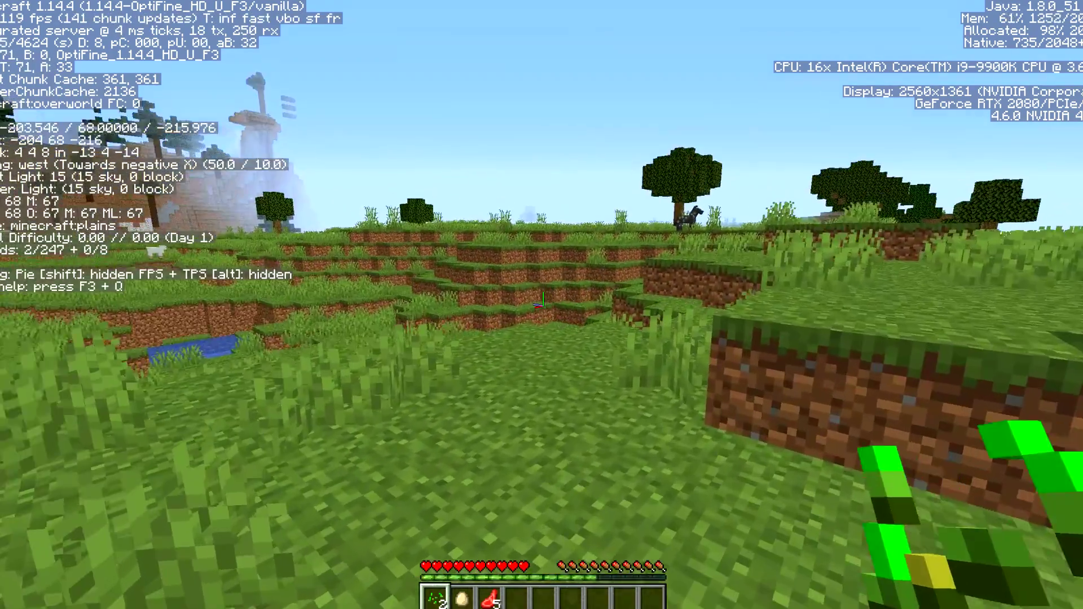
Step: Switch Smooth FPS off and back on in the performance settings to compare frame rates, and leave the video settings
key("Escape")
left_click(461, 409)
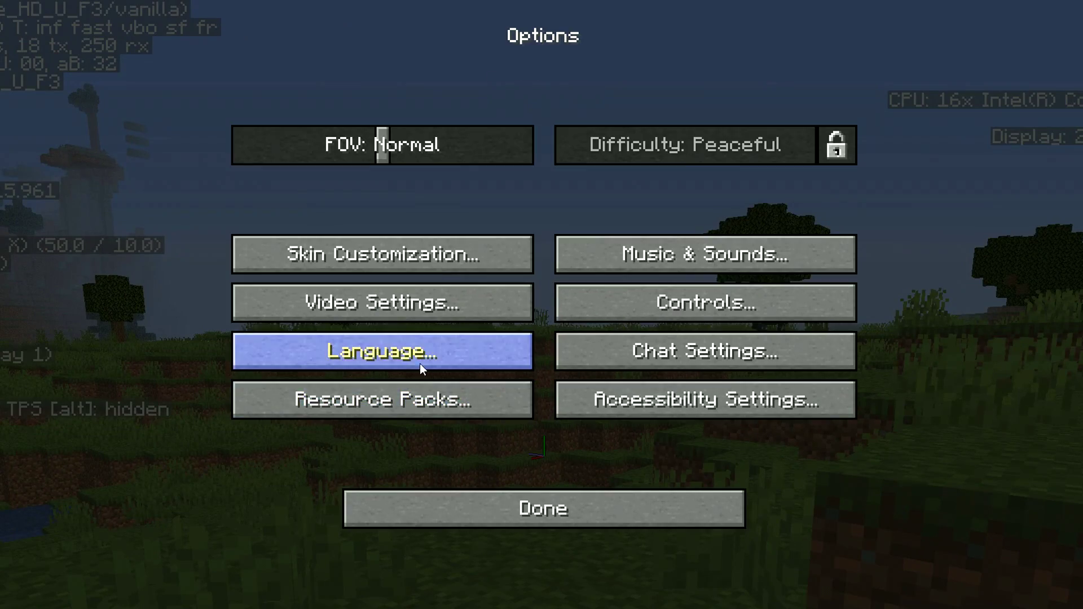
left_click(411, 303)
left_click(669, 426)
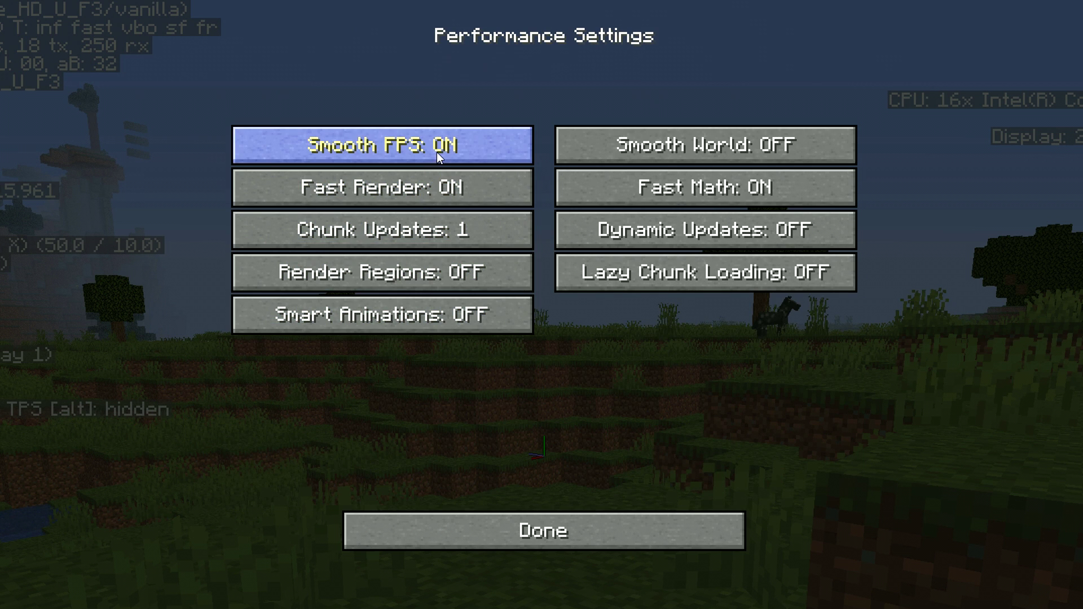
left_click(476, 147)
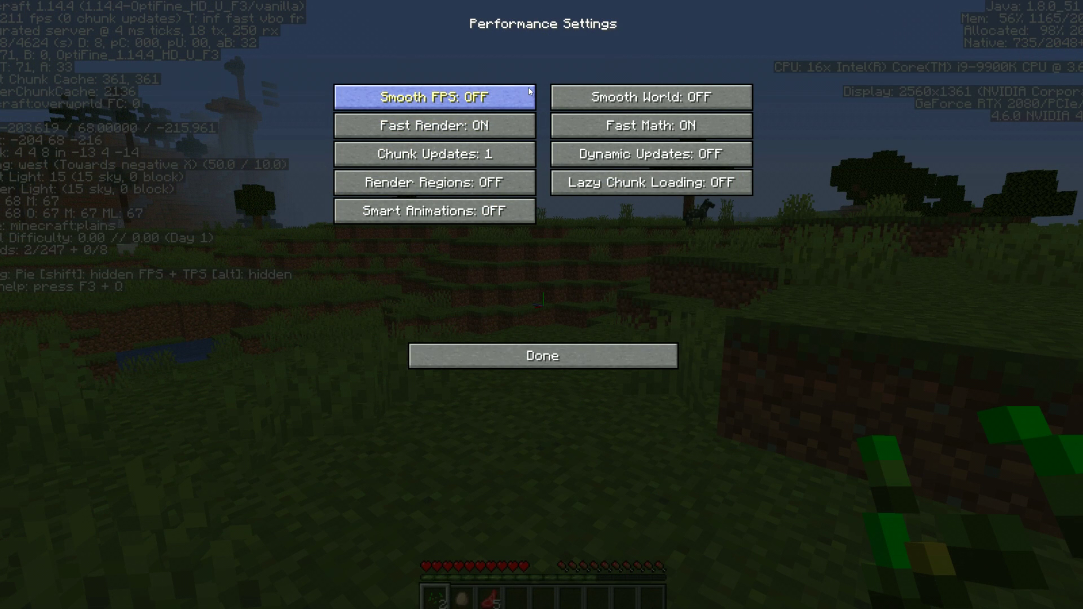
mouse_move(1077, 180)
left_click(520, 94)
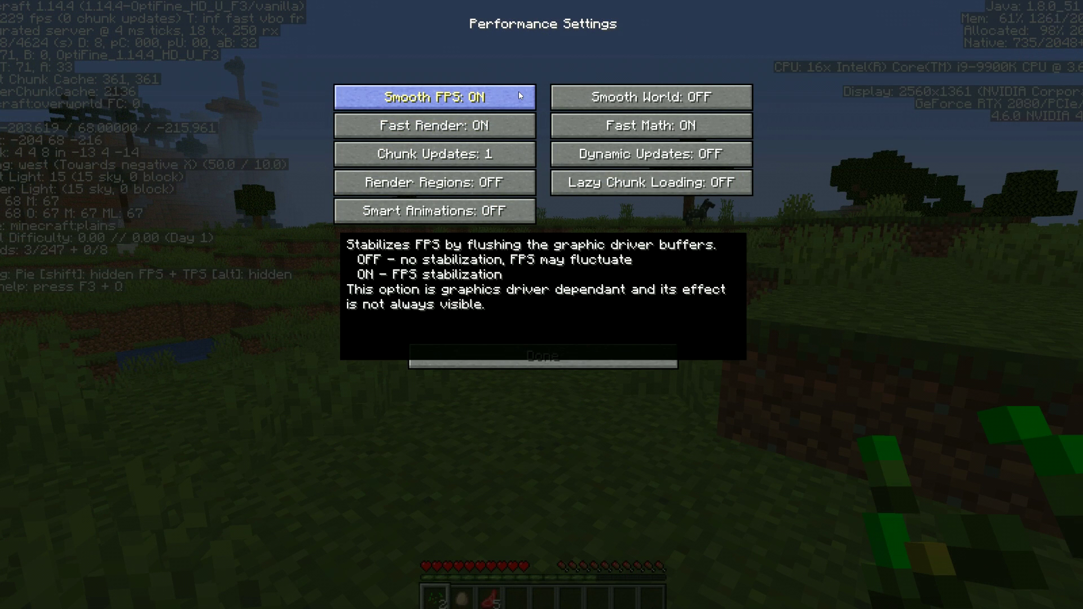
left_click(445, 355)
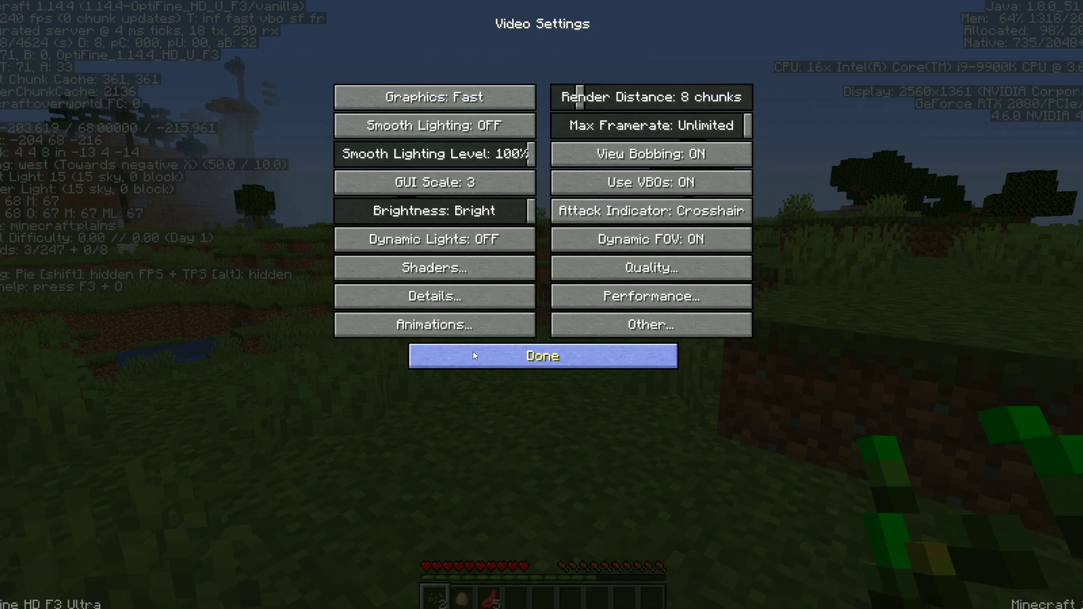
left_click(474, 354)
left_click(508, 341)
Step: Save and quit the world to the title screen, and quit Minecraft
key("Escape")
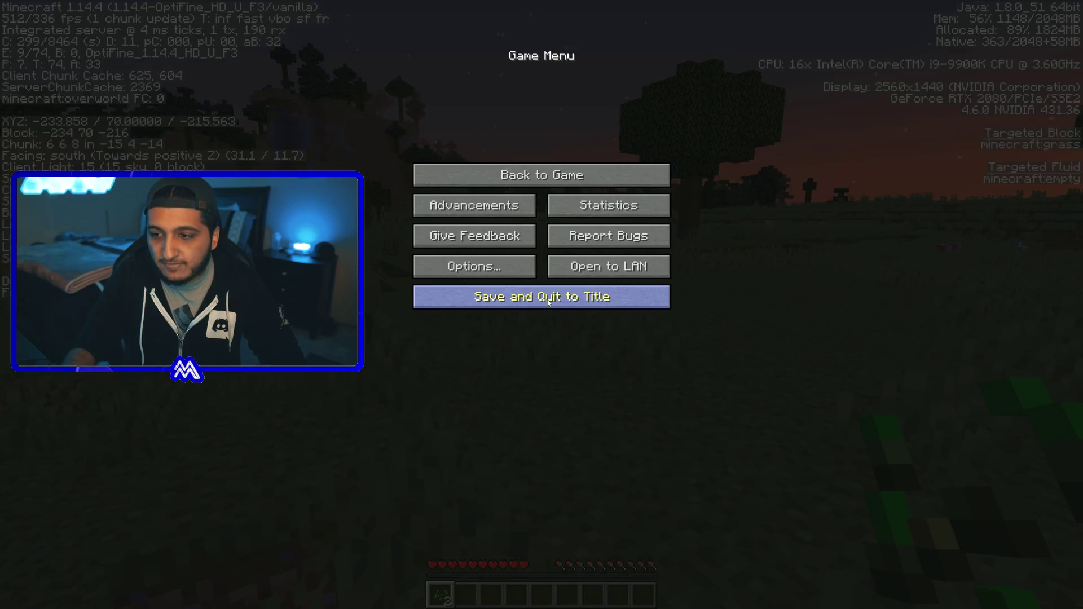
left_click(547, 299)
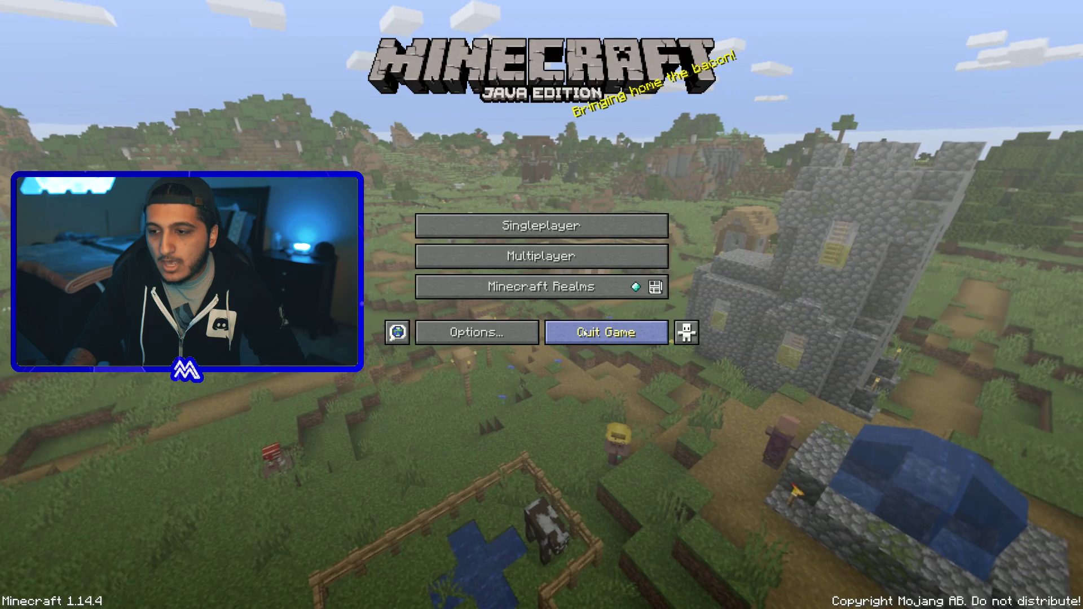
left_click(588, 331)
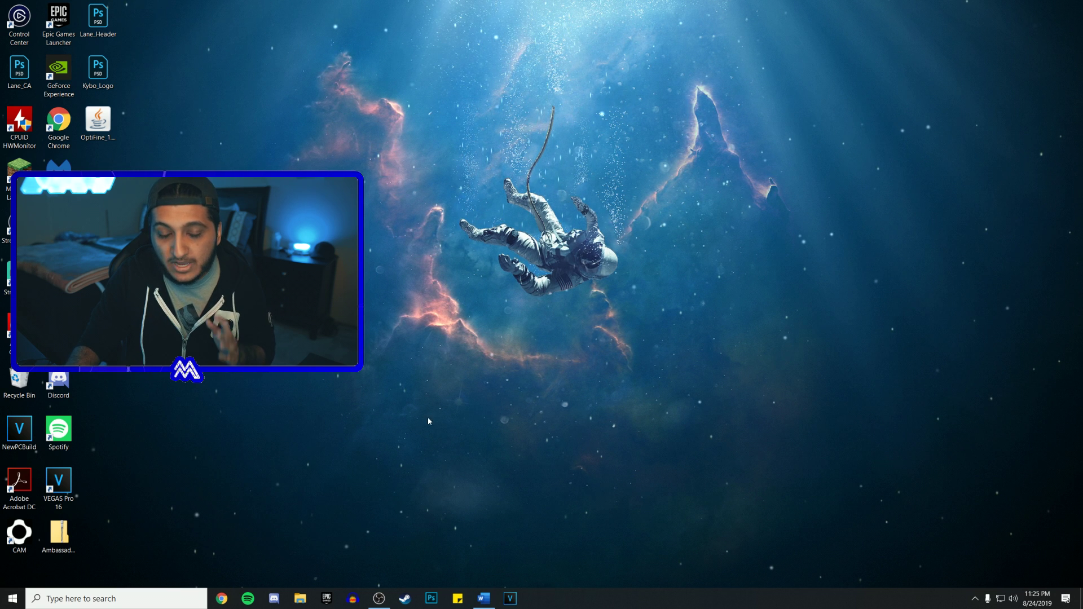
Step: Find the Windows Control Panel with the system search and open it
left_click(127, 600)
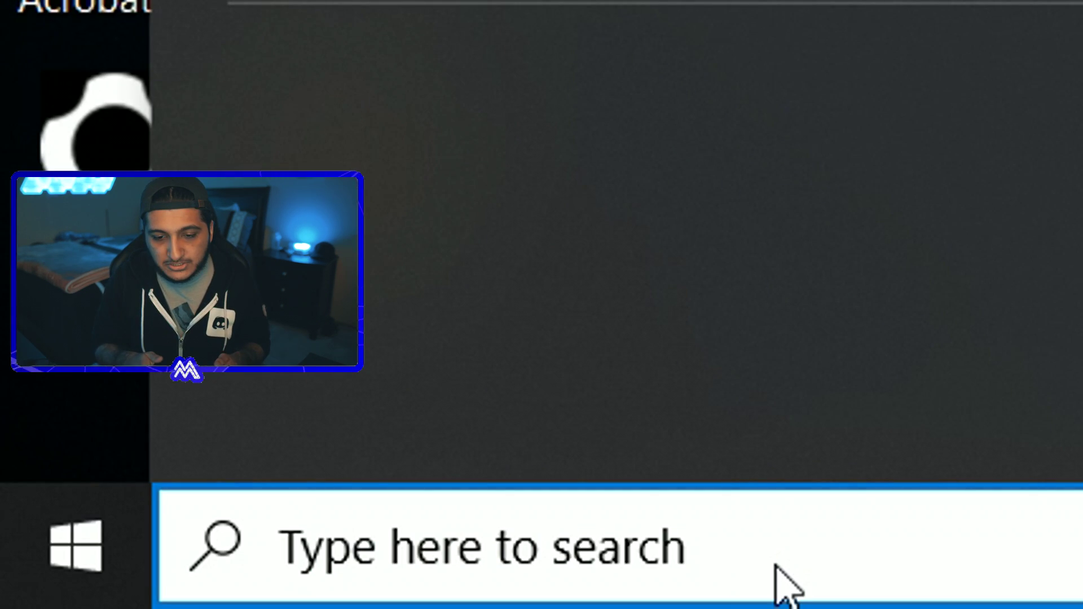
type("contorl panel")
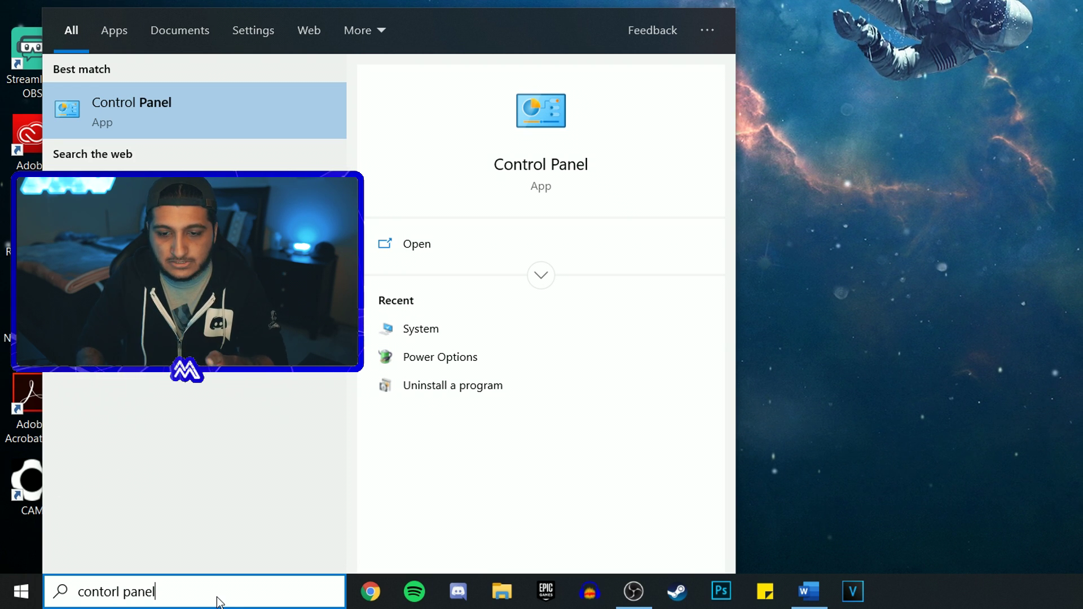
key("Return")
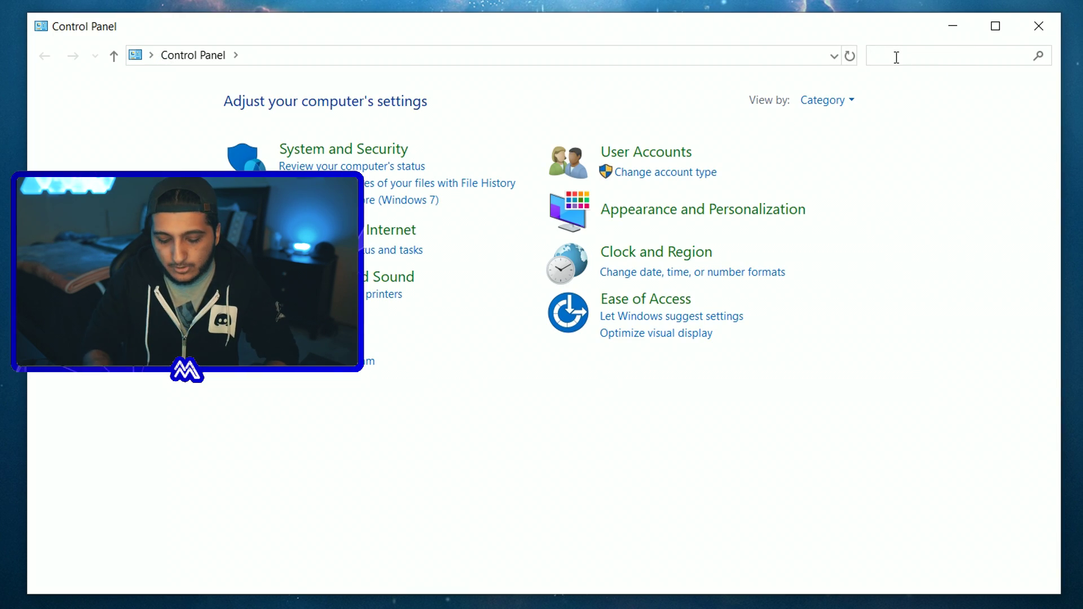
Step: Search the Control Panel for "power options", open Power Options and show the additional power plans, including High performance
left_click(896, 57)
type("power options")
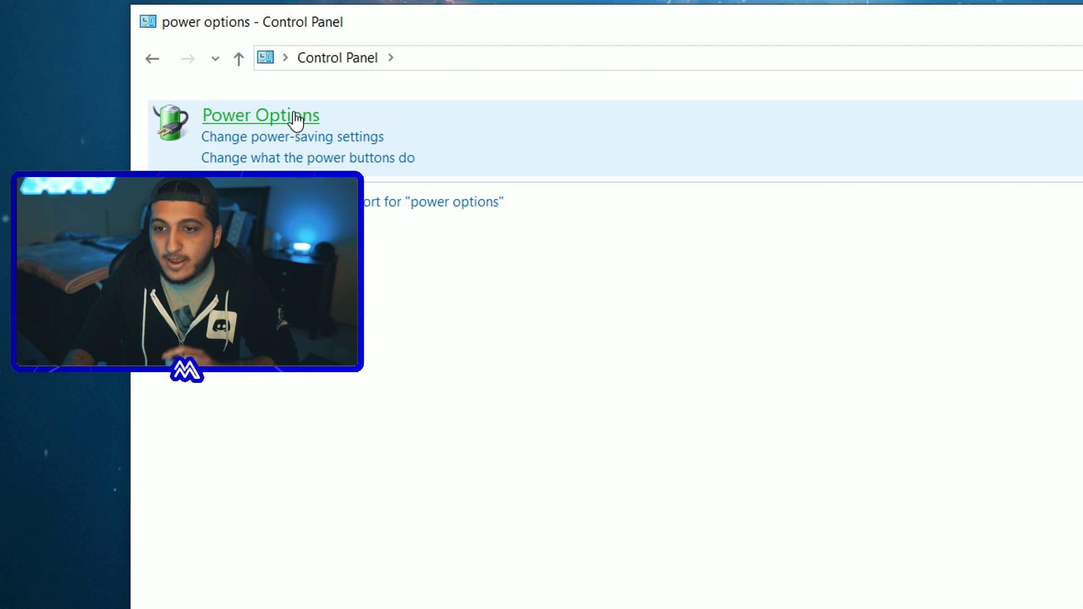
left_click(643, 248)
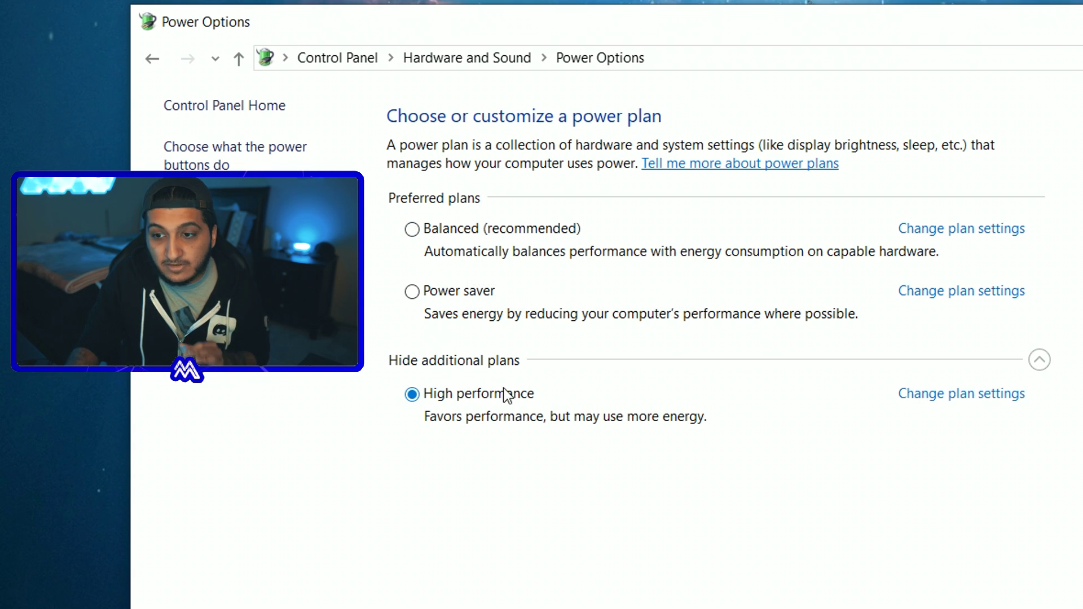
left_click(1040, 359)
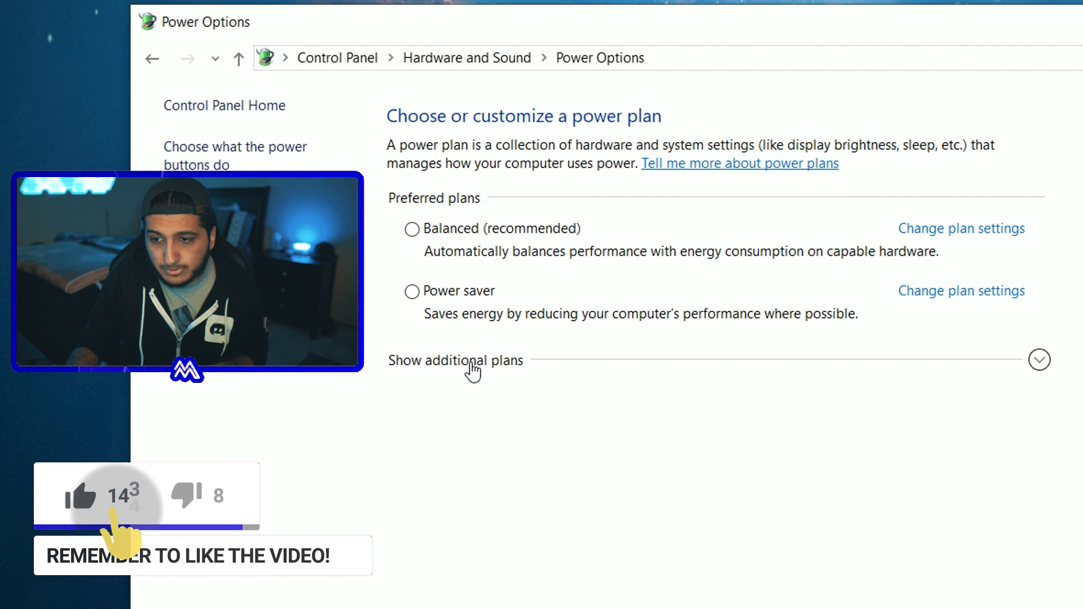
left_click(1040, 361)
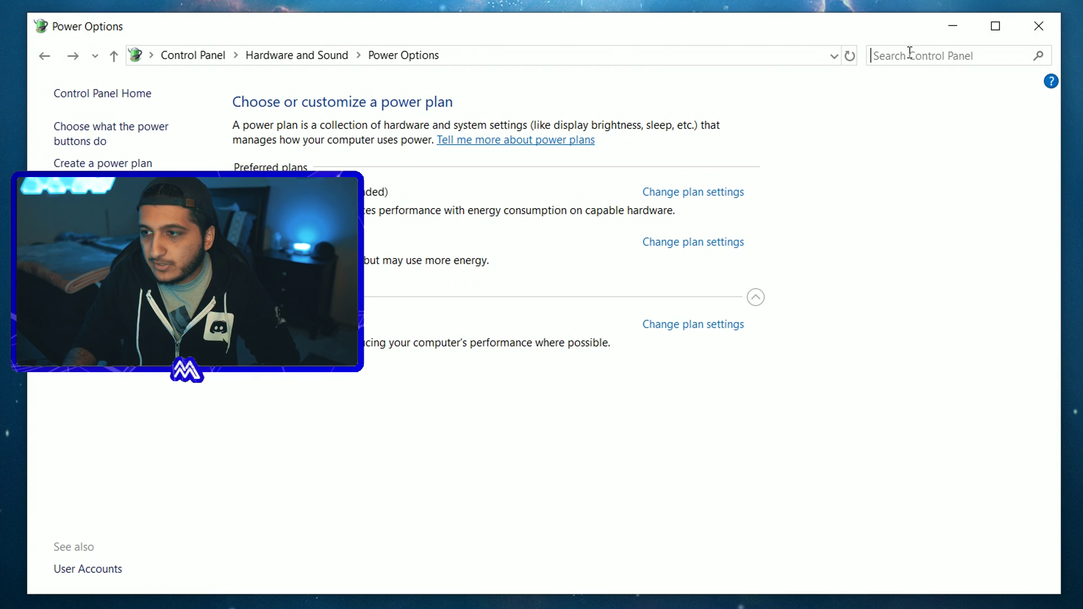
Step: Search the Control Panel for "system", open the System page and bring up its advanced system settings
type("syte")
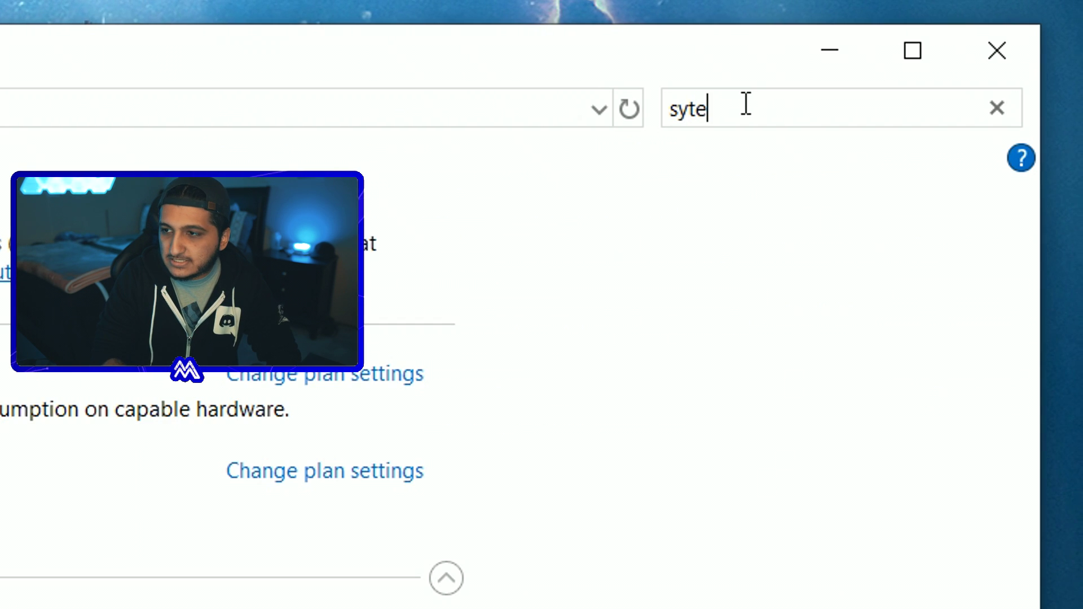
key("BackSpace")
type("s")
key("BackSpace")
key("BackSpace")
type("stem")
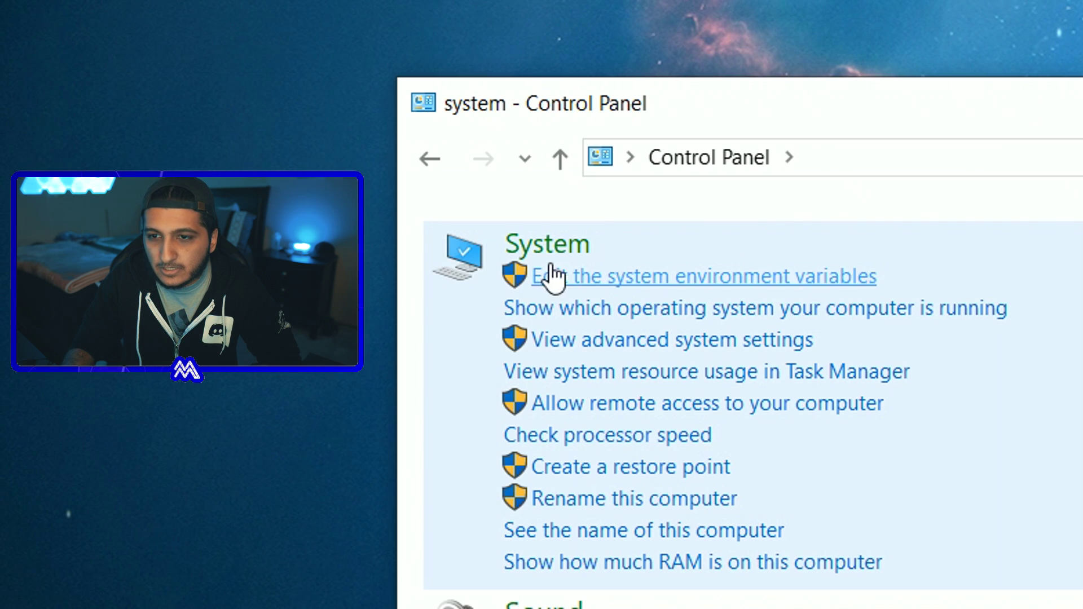
left_click(547, 251)
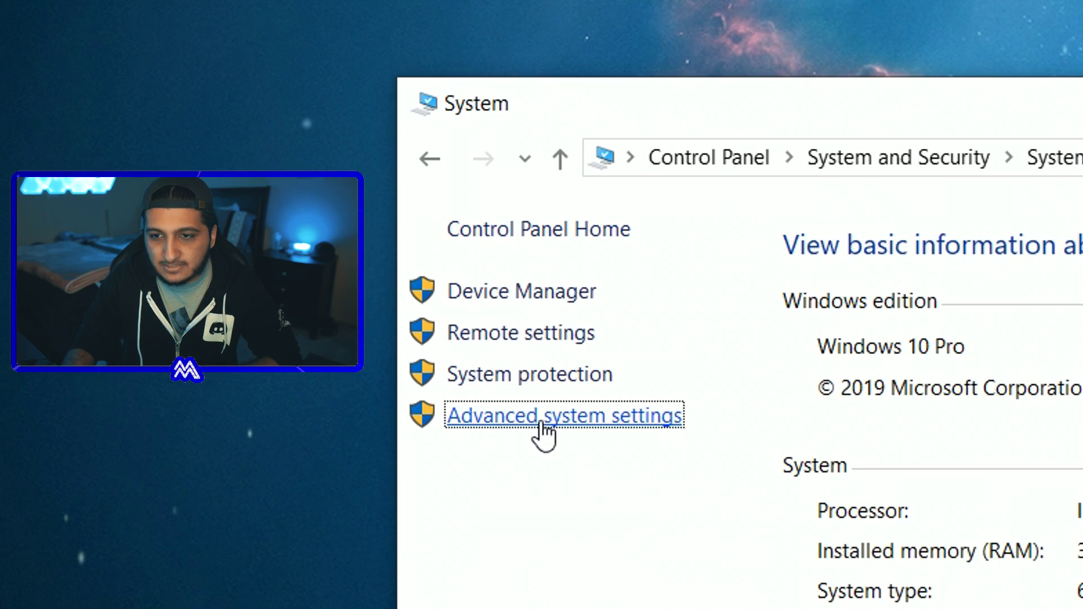
left_click(540, 422)
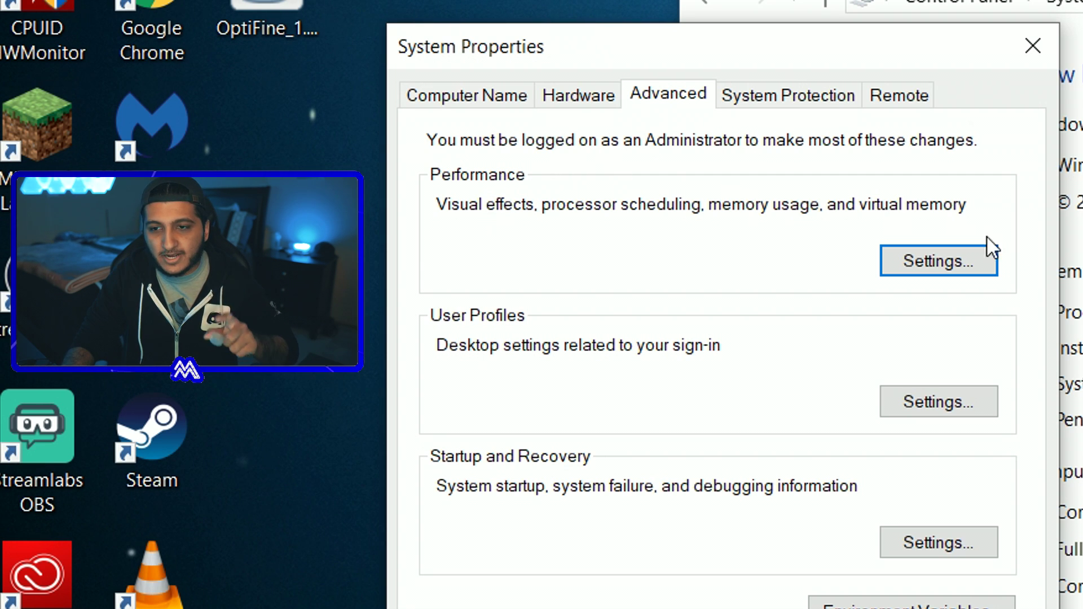
Step: Open the Performance settings, apply the selected visual effects, and close System Properties with its settings accepted
left_click(973, 261)
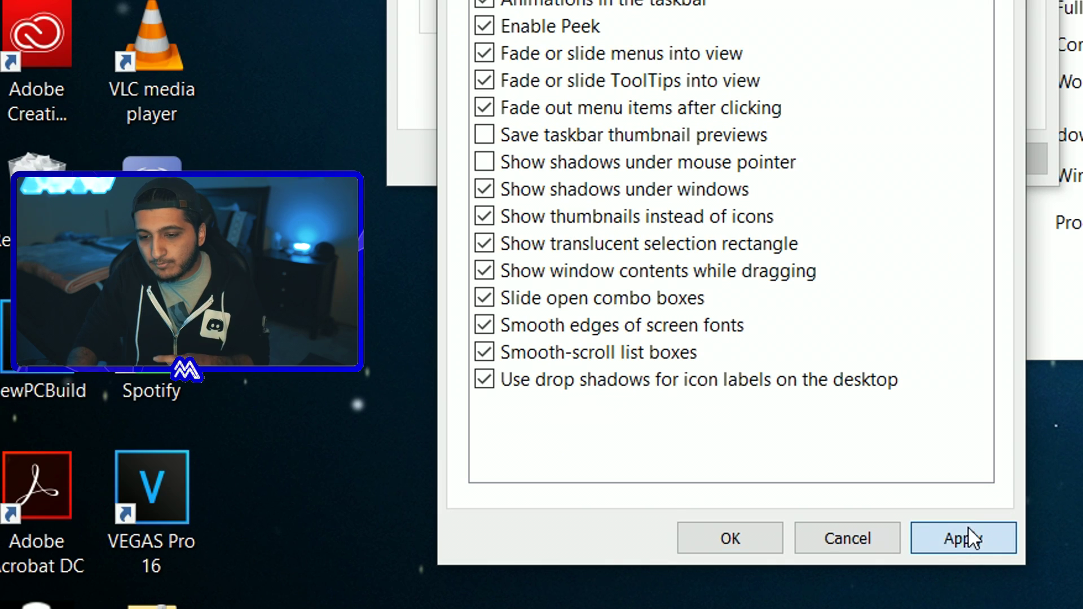
left_click(966, 537)
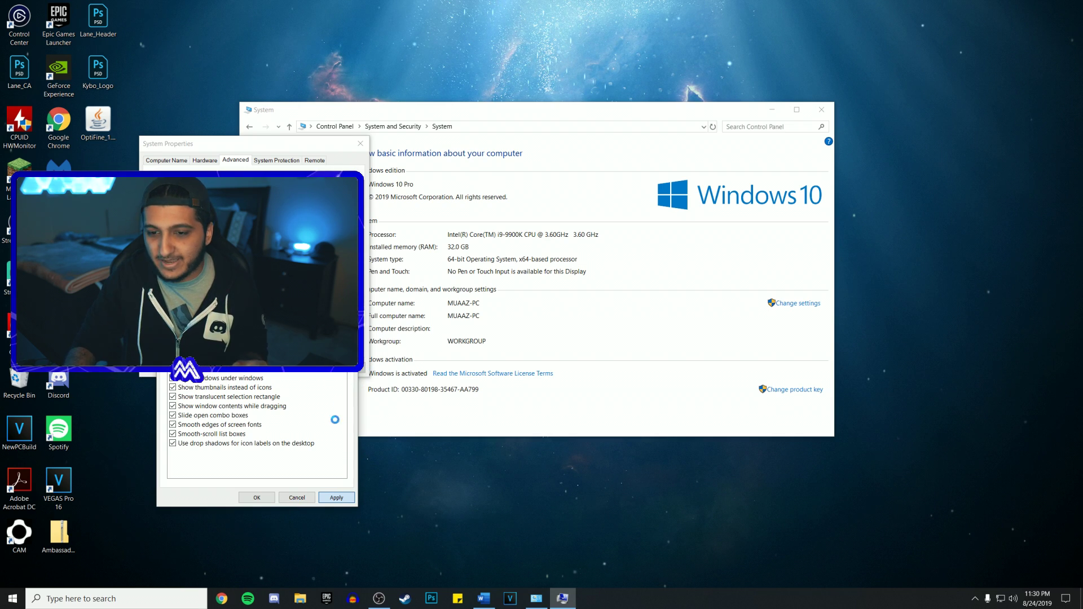
left_click_drag(587, 109, 737, 343)
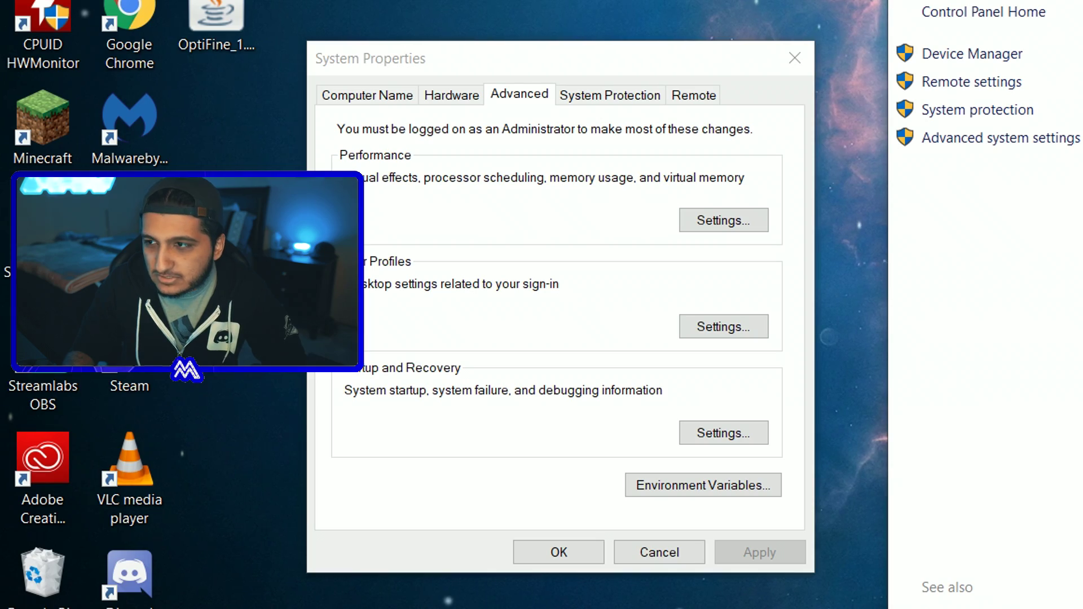
left_click(555, 551)
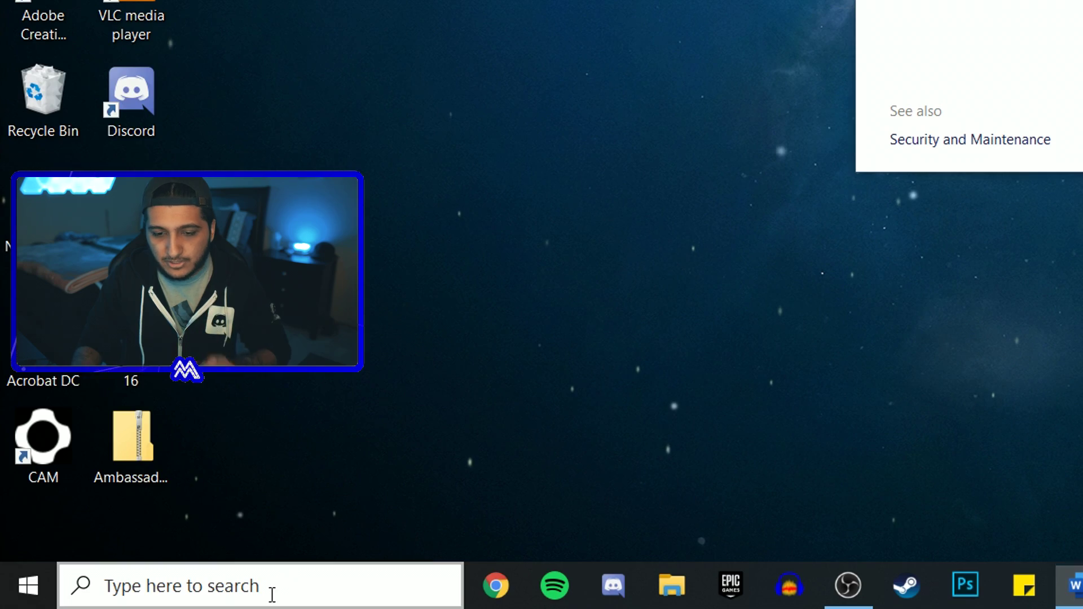
Step: Find Windows Settings with the system search and open its Gaming section
left_click(272, 594)
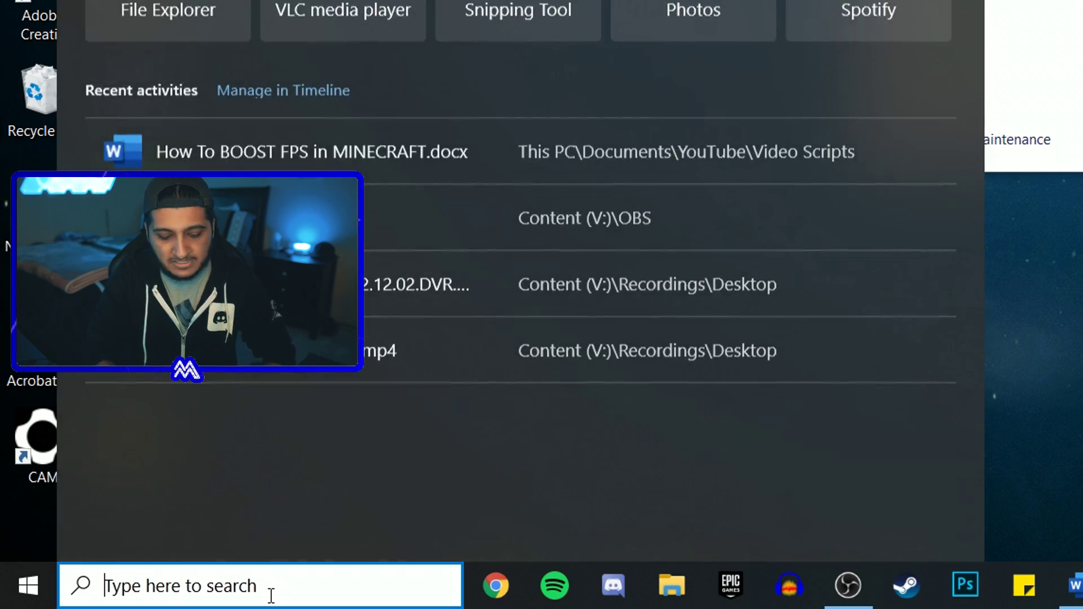
type("settings")
key("Return")
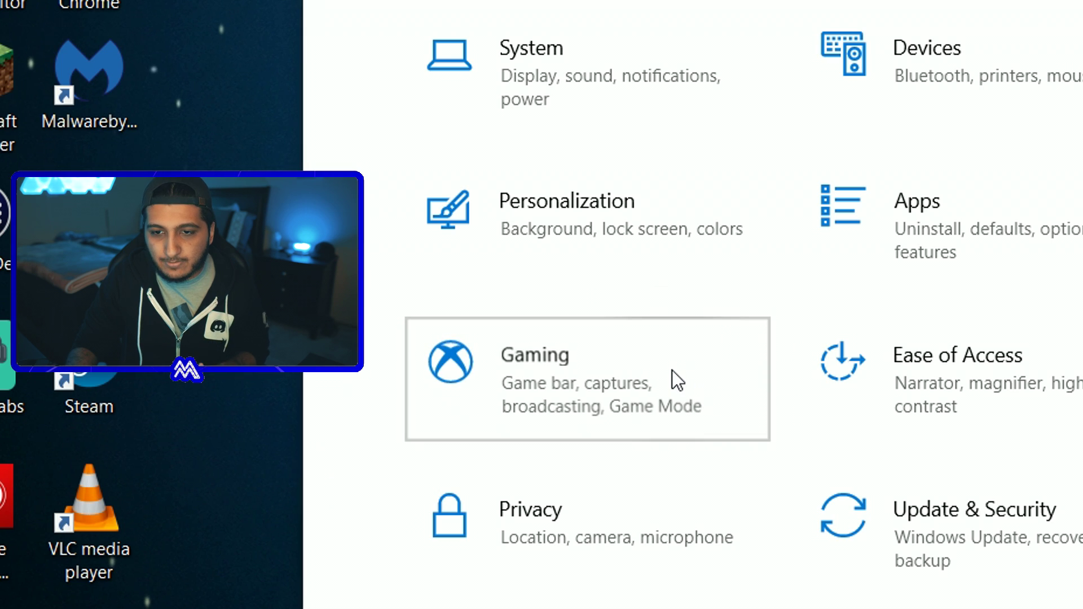
left_click(271, 411)
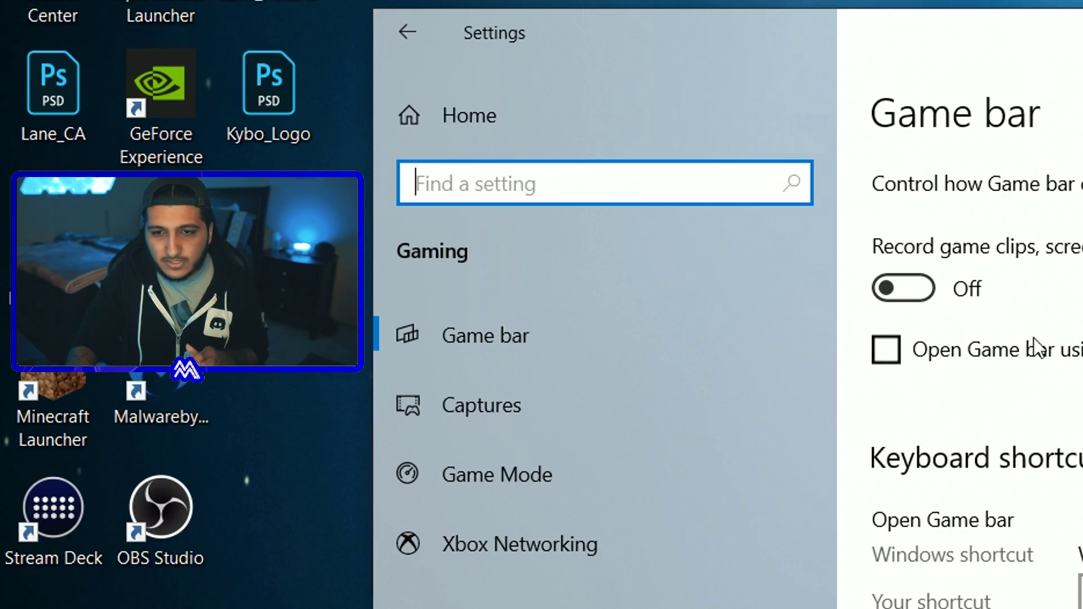
Step: Check the Game Mode and Game bar recording settings in the Gaming section
left_click(207, 419)
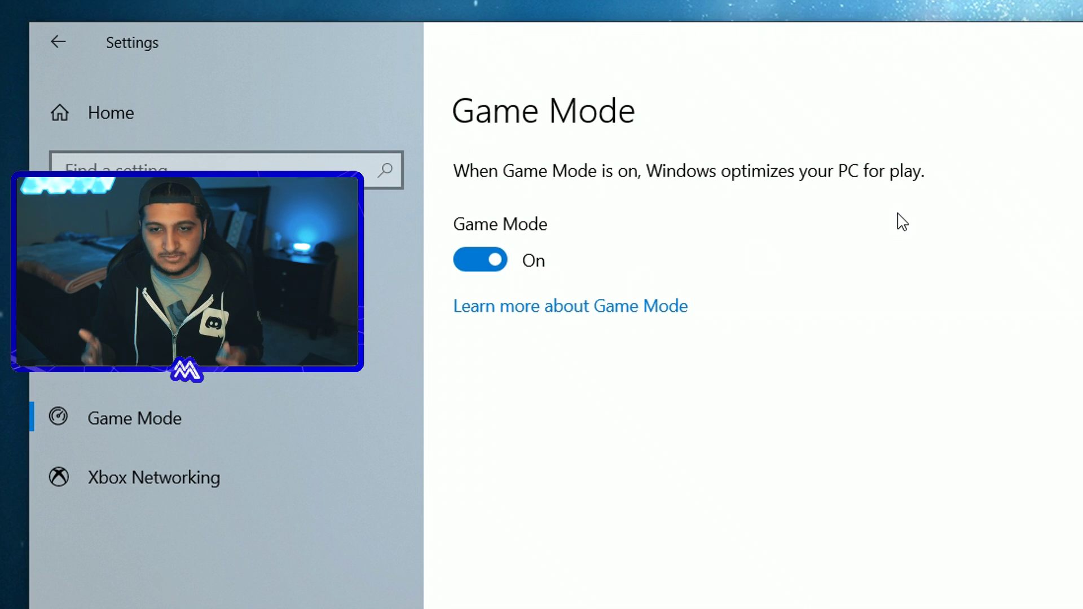
left_click(254, 299)
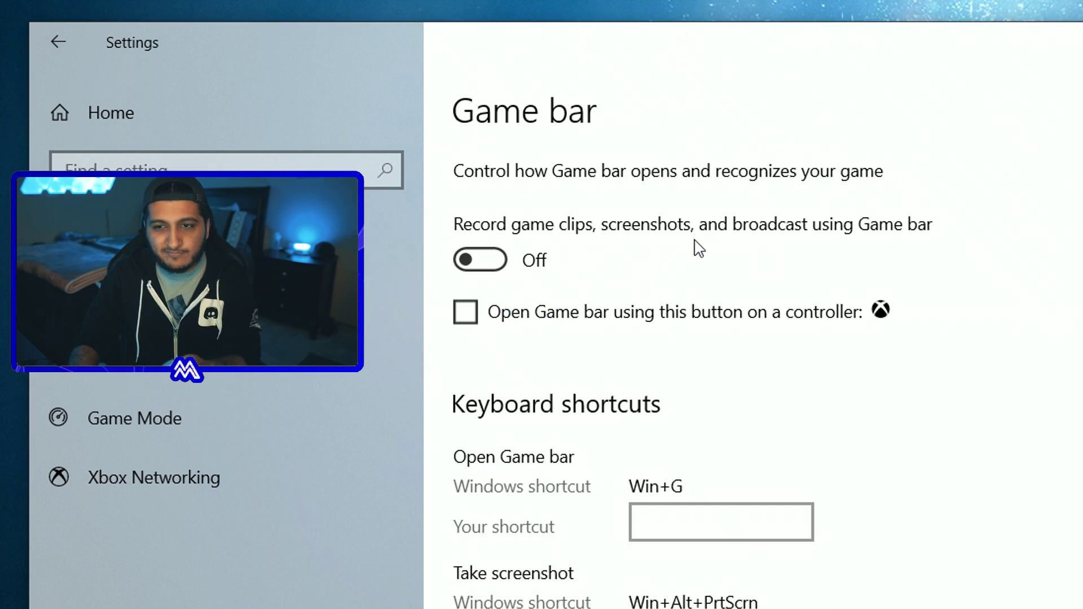
left_click(259, 421)
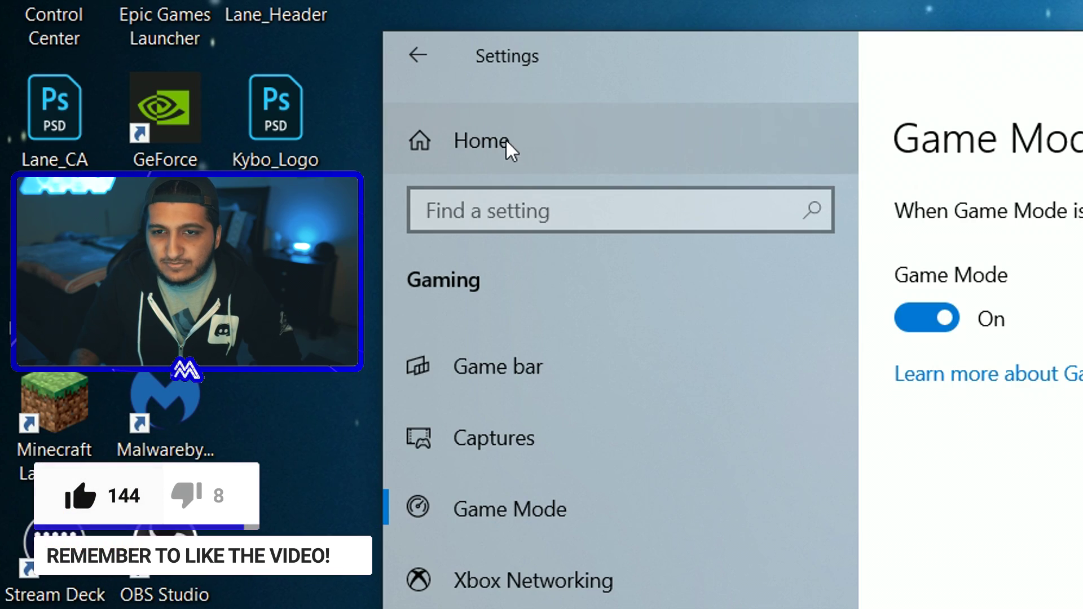
Step: Return to the Settings home and open the Background apps page in the Privacy section
left_click(415, 58)
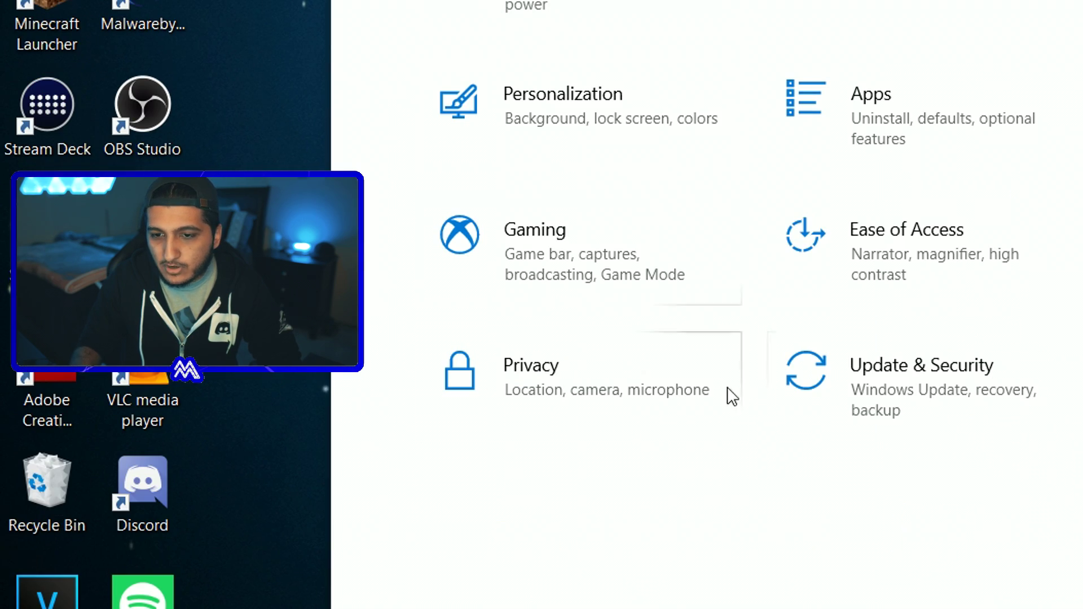
left_click(633, 390)
scroll(855, 601, "down", 10)
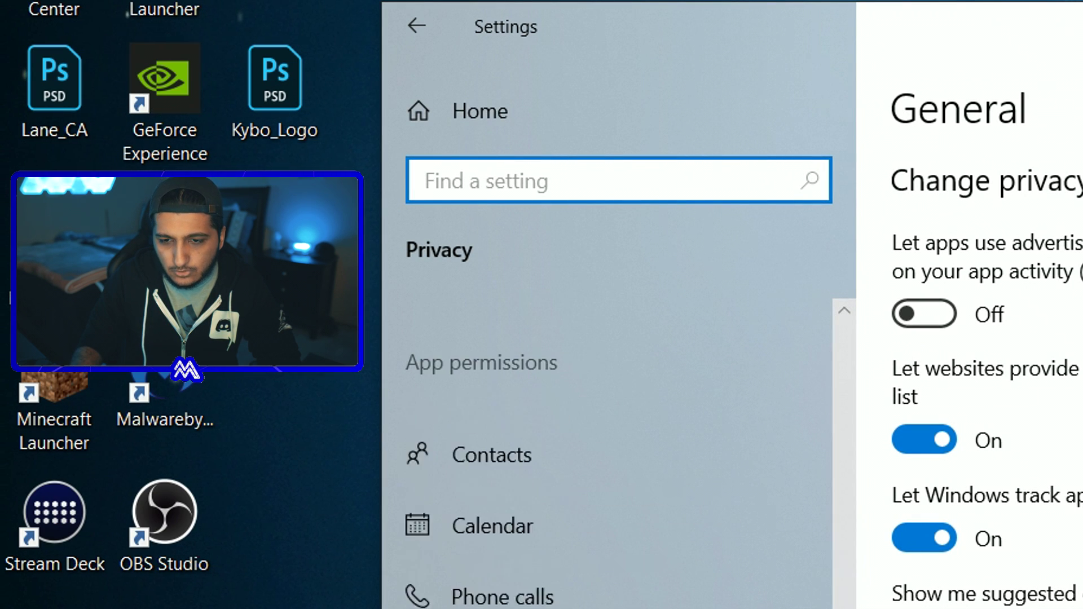
left_click(664, 230)
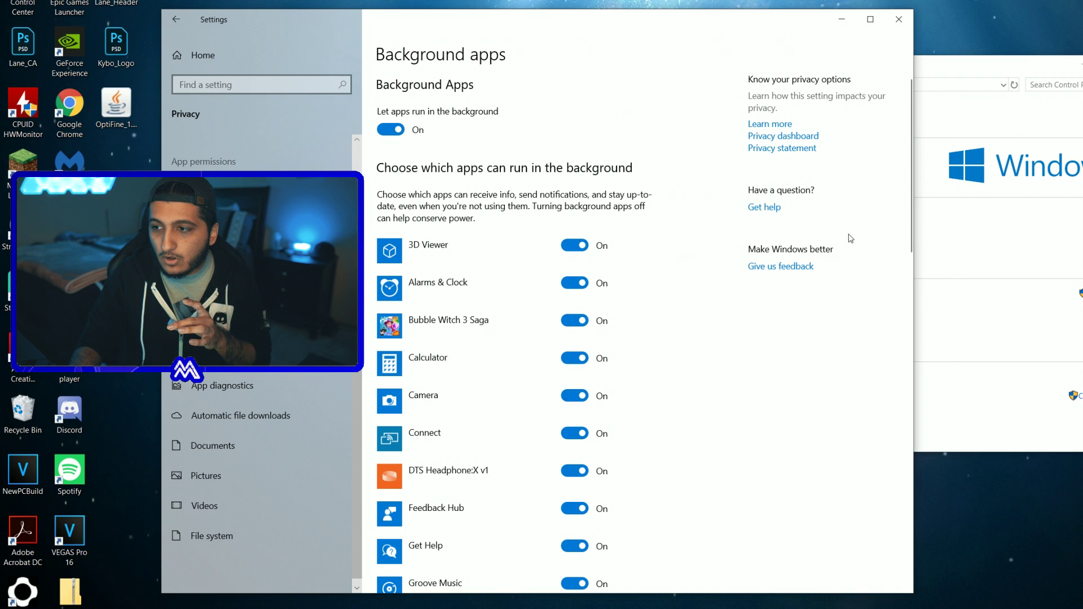
Step: Review the apps listed on the Background apps page and turn off letting apps run in the background
scroll(909, 188, "down", 15)
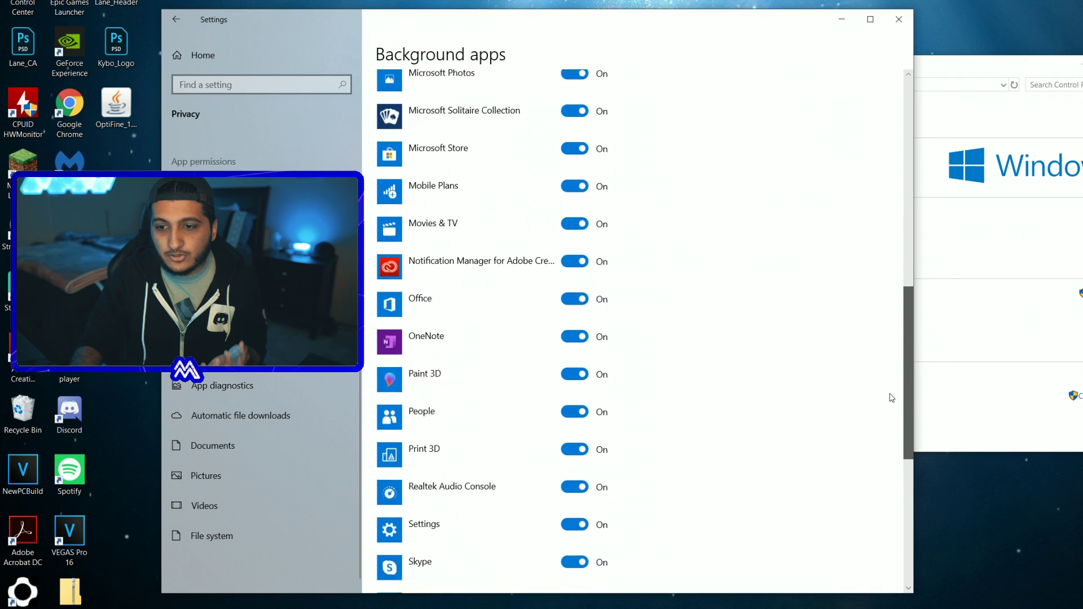
scroll(891, 469, "down", 4)
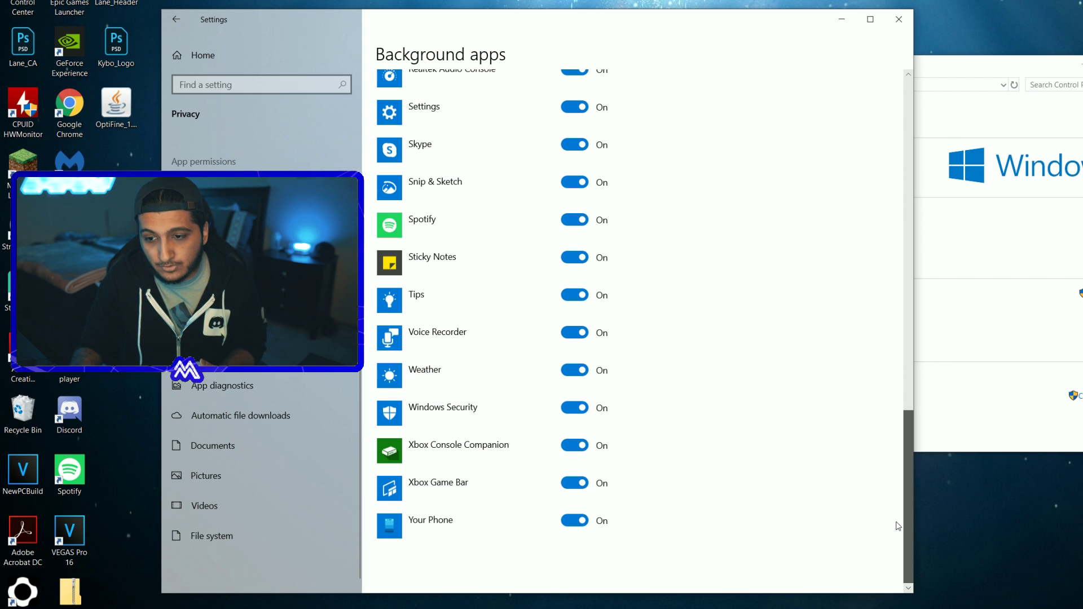
left_click_drag(897, 525, 888, 174)
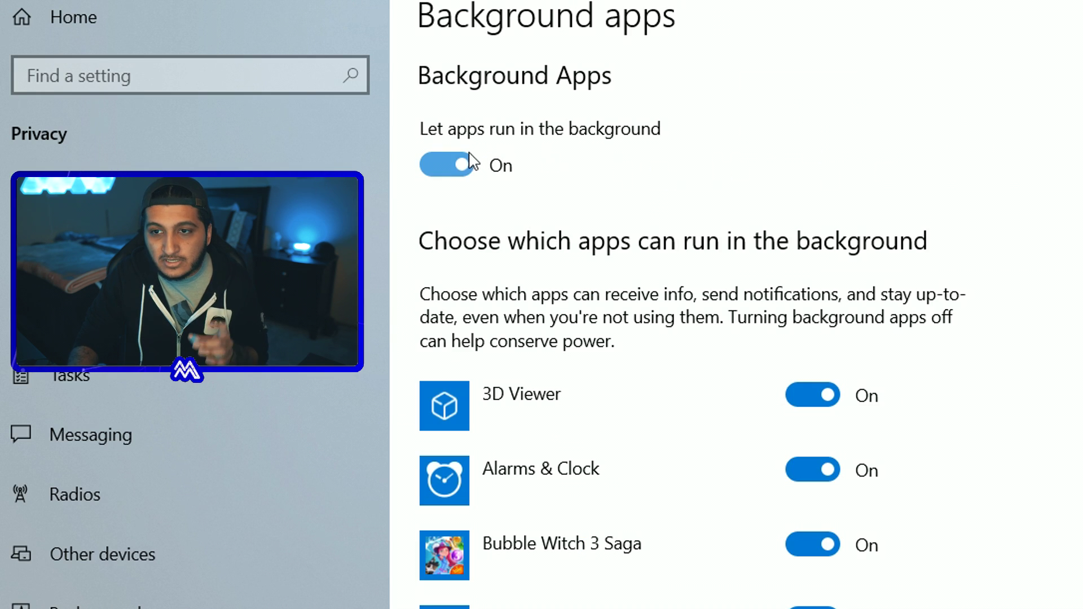
left_click(402, 128)
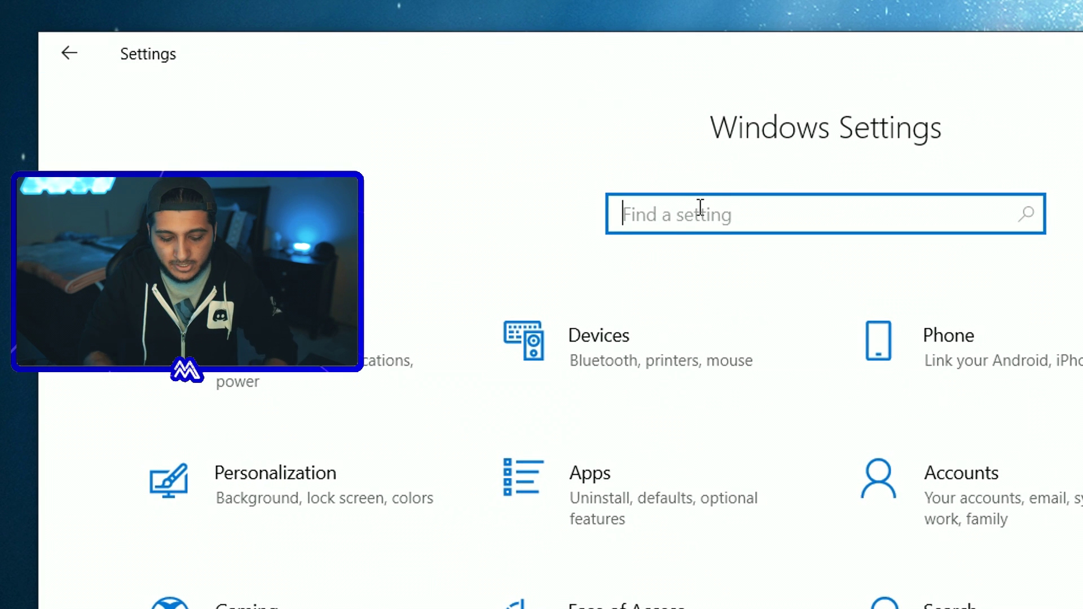
Step: Search Windows Settings for "notifications" and open the Notifications & actions settings
type("notific")
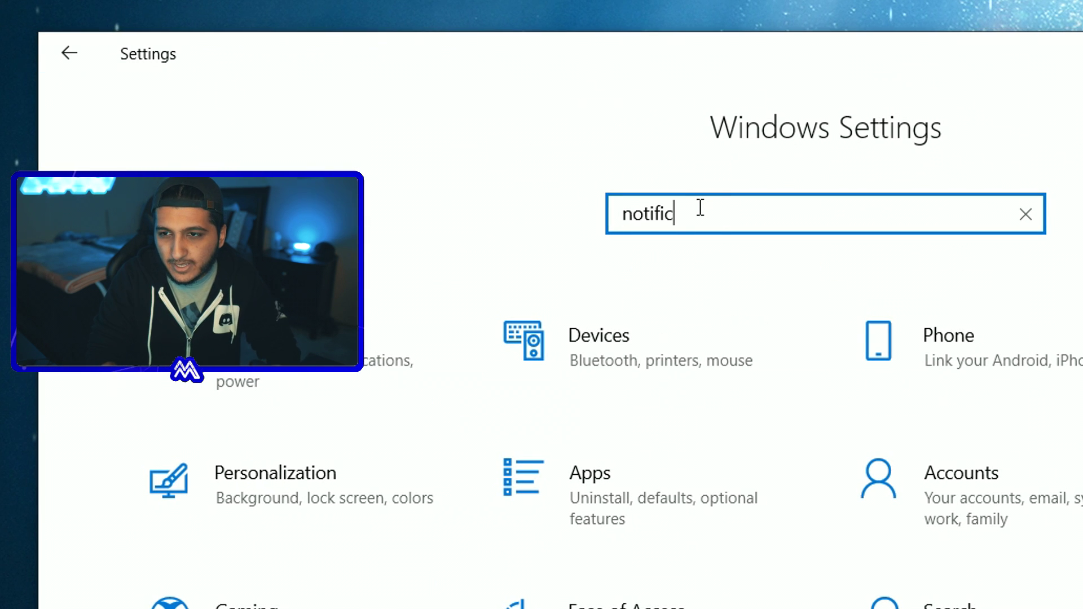
type("ations")
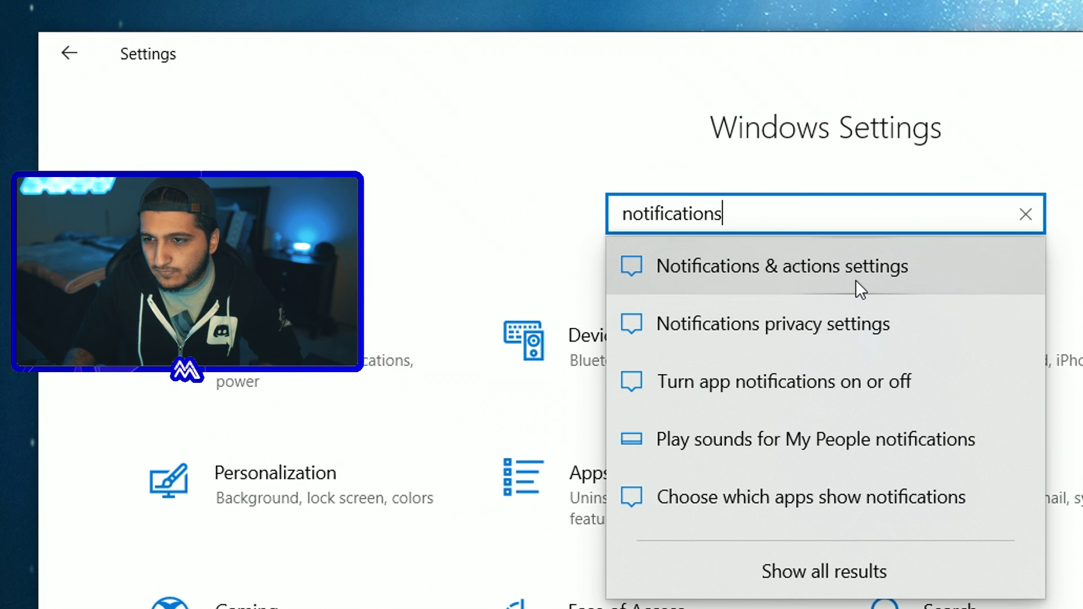
left_click(867, 271)
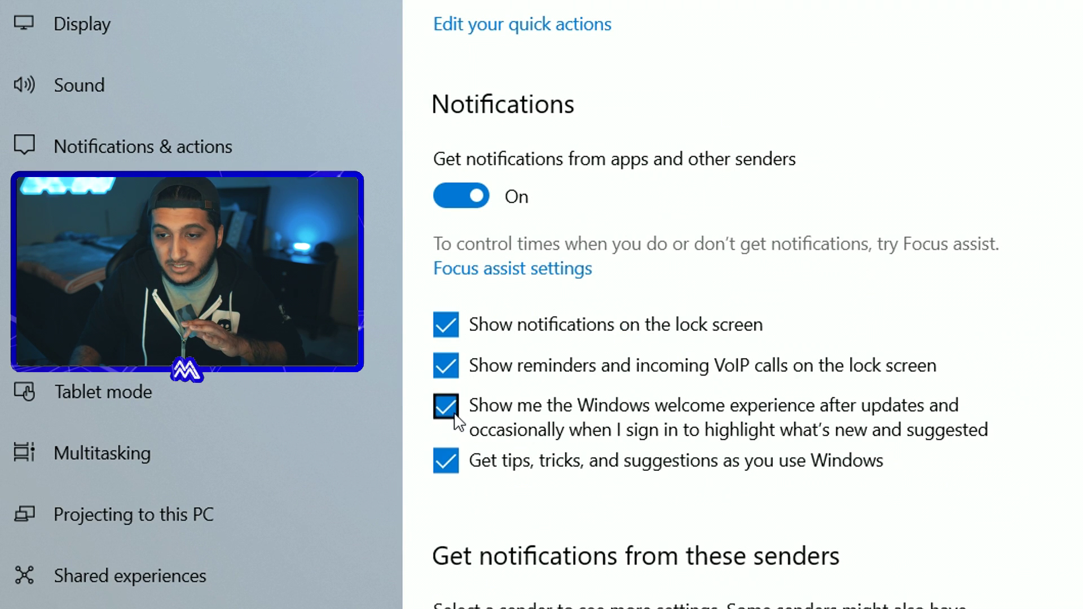
Step: Turn off getting tips, tricks, and suggestions as you use Windows, and close the Settings and System windows
left_click(445, 459)
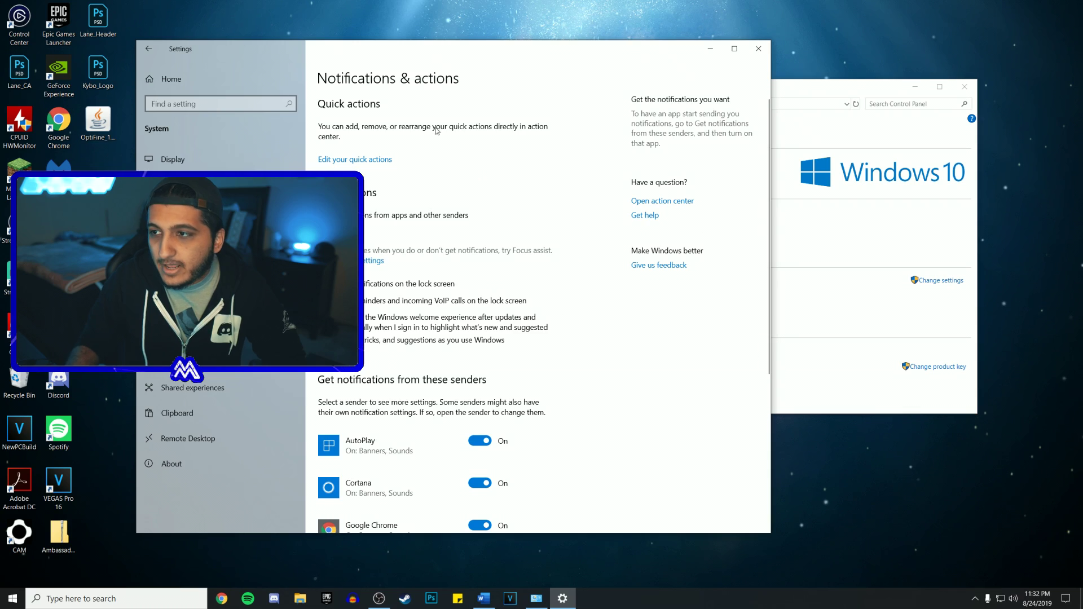
left_click(764, 48)
left_click(966, 81)
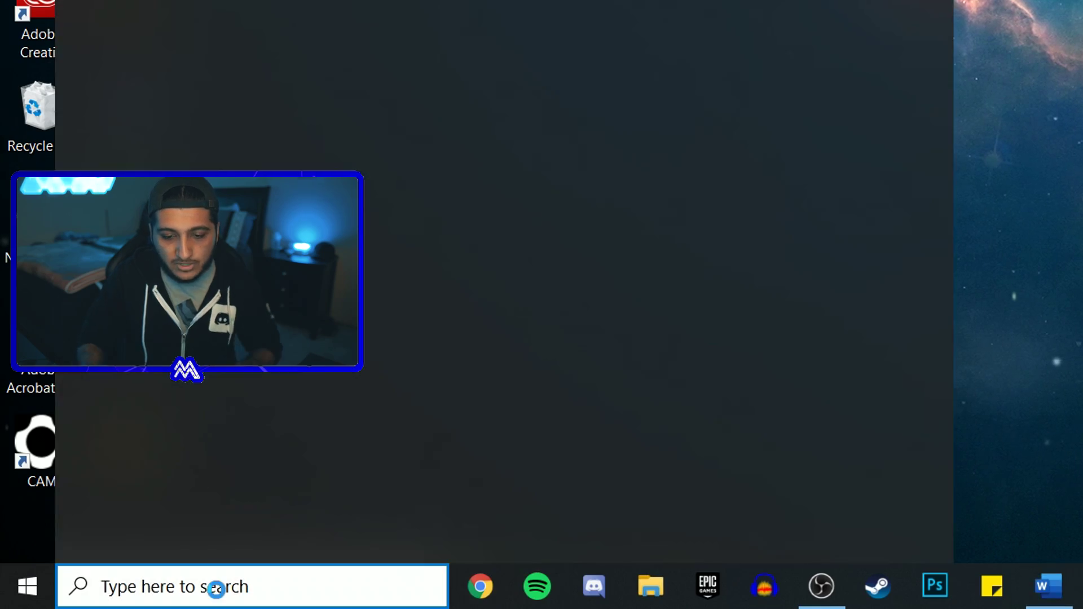
Step: Launch the Run dialog with the system search and open the %temp% folder from it
left_click(216, 588)
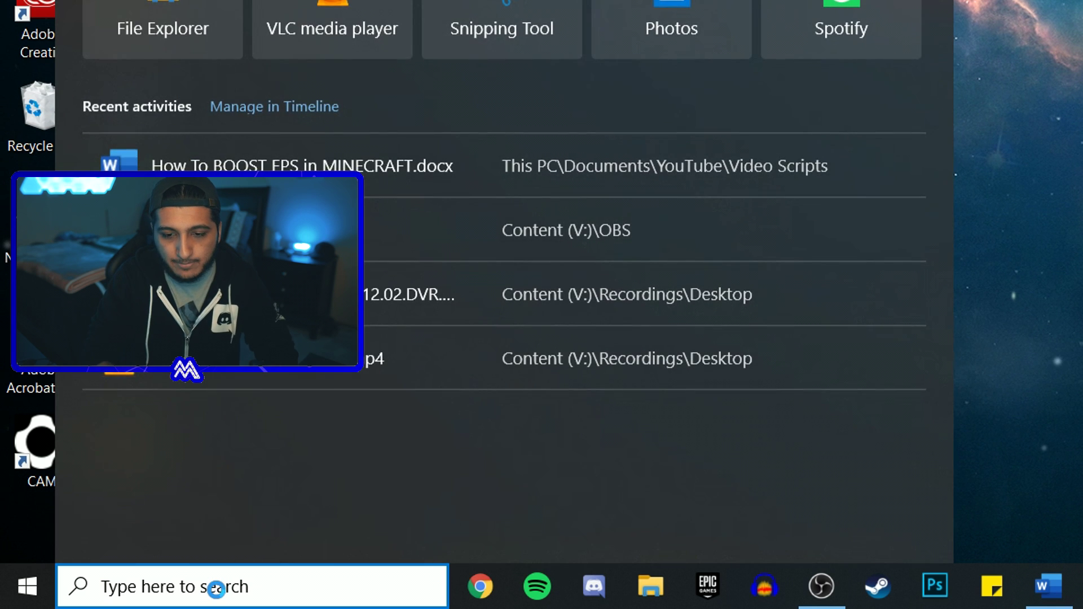
type("run")
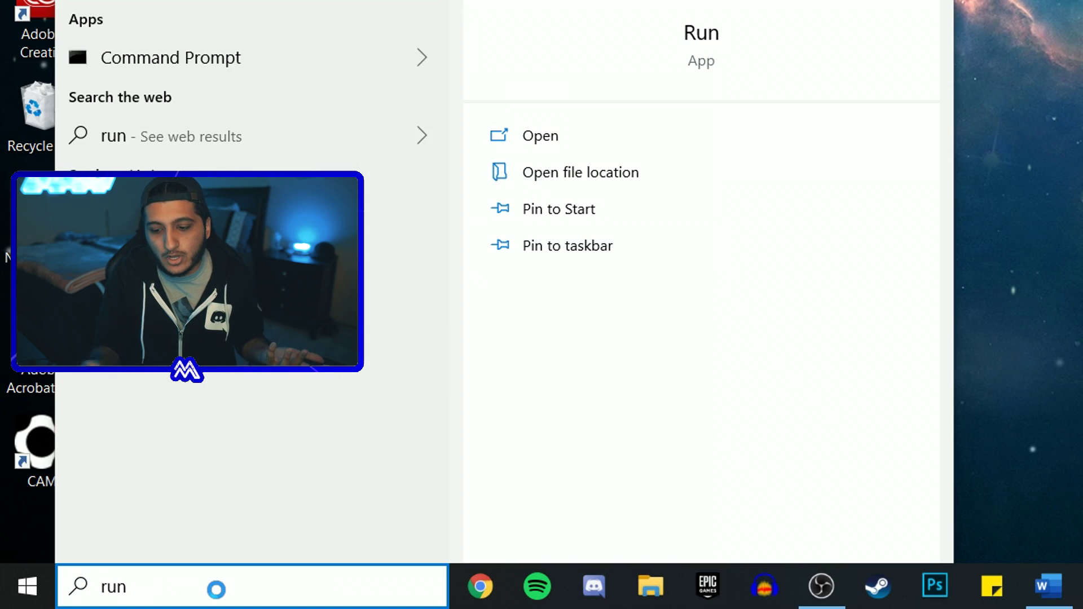
key("Return")
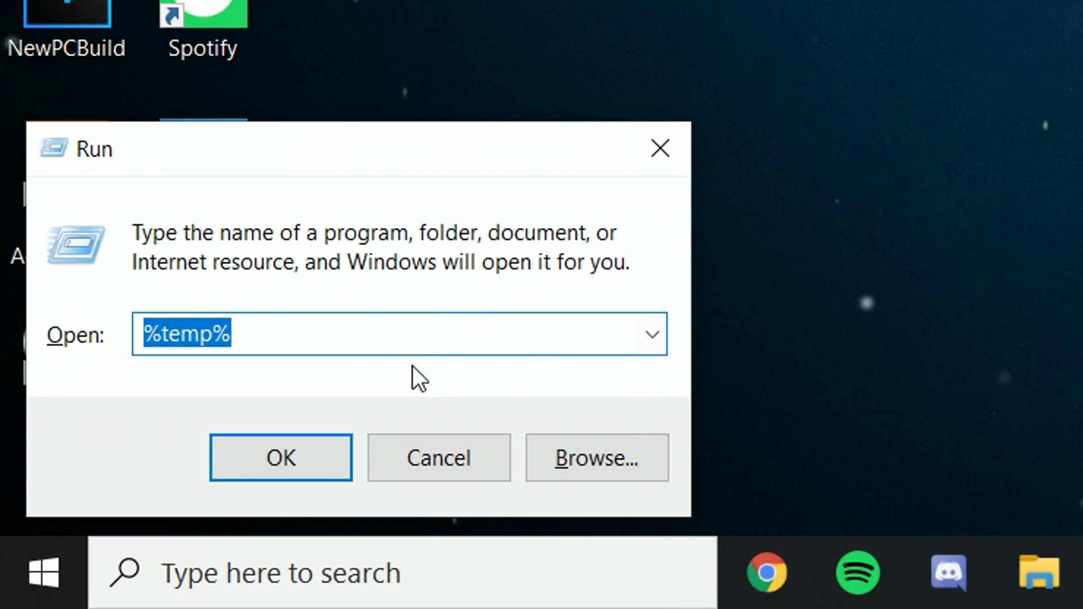
type("%temp%")
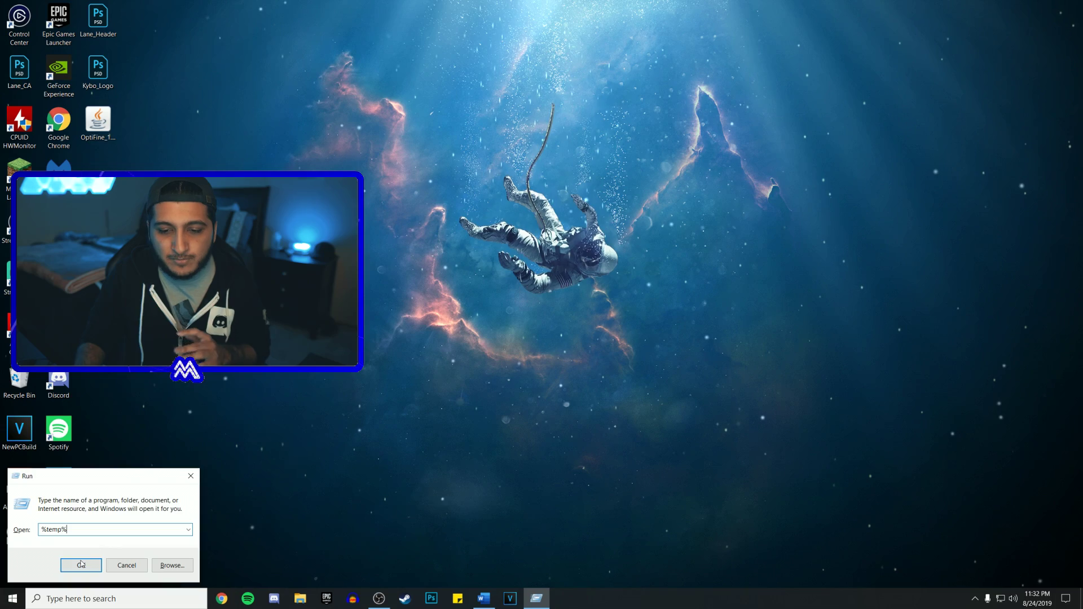
left_click(281, 457)
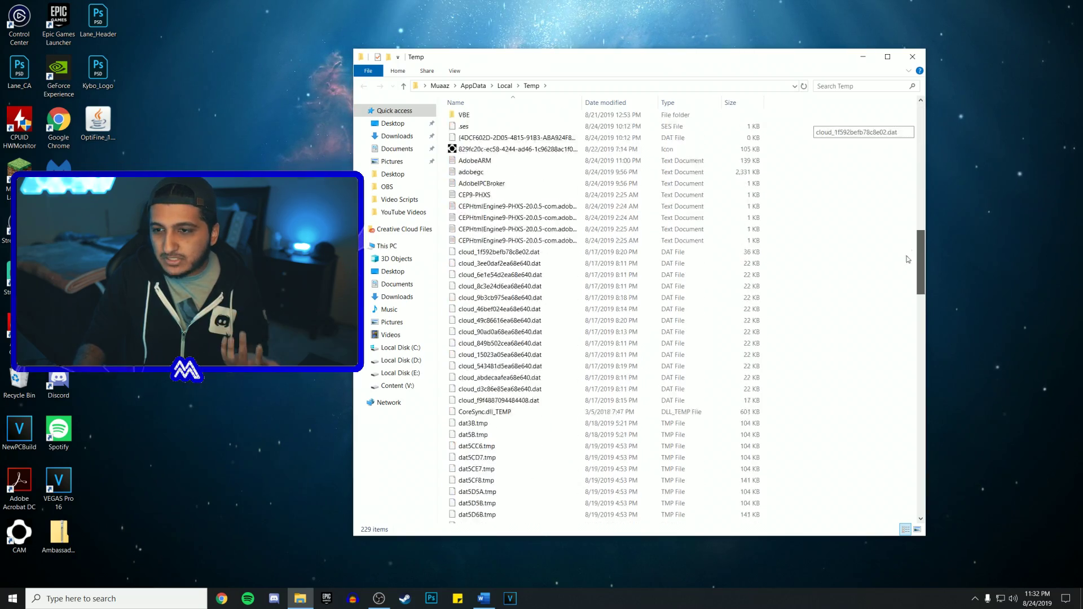
Step: Look through the files in the Temp folder and maximize its window
left_click_drag(908, 259, 893, 428)
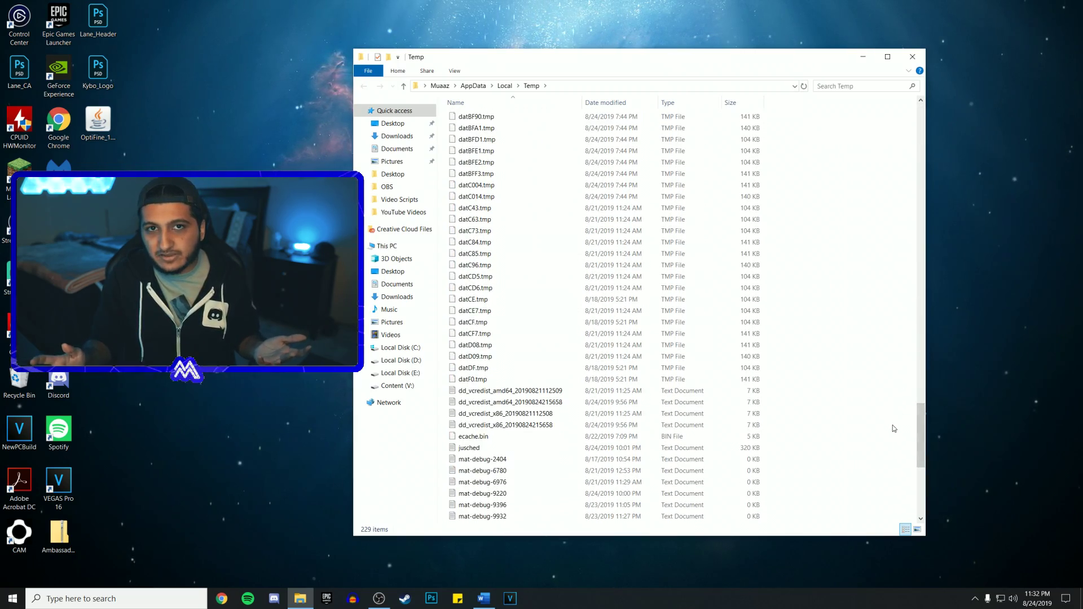
left_click_drag(638, 56, 637, 149)
double_click(638, 150)
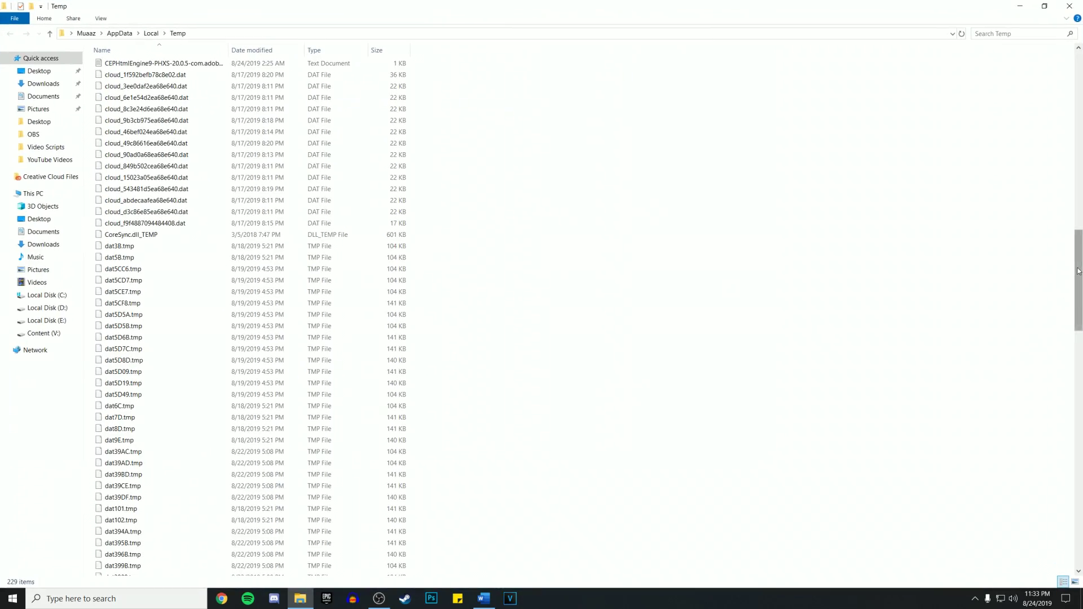
left_click_drag(1077, 270, 1066, 86)
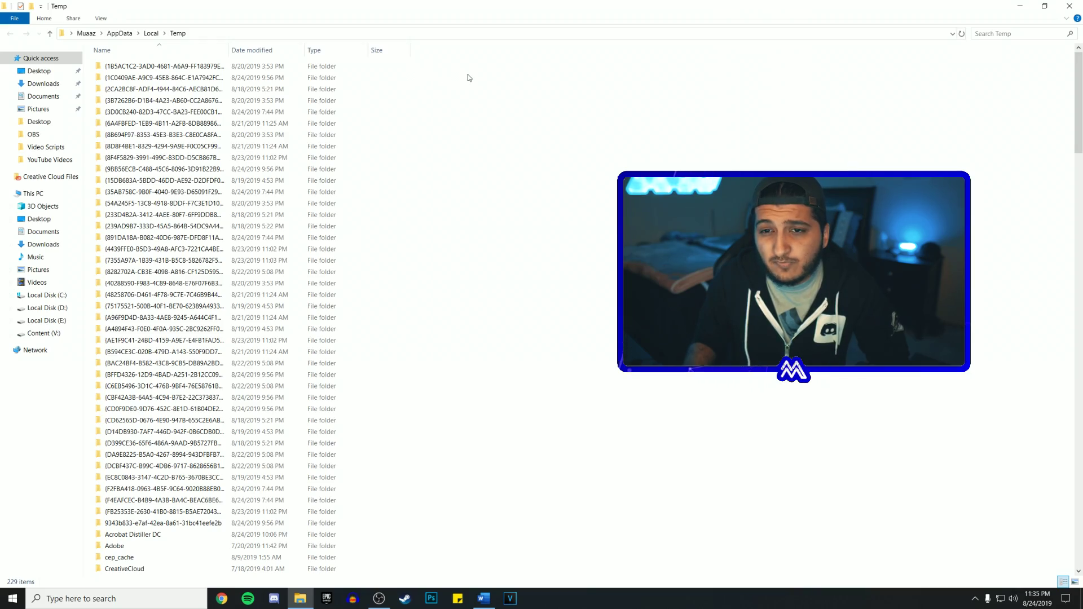
Step: Select all items in the Temp folder and delete them, skipping the files and folders that are in use
left_click_drag(1079, 94, 572, 77)
left_click_drag(409, 70, 149, 605)
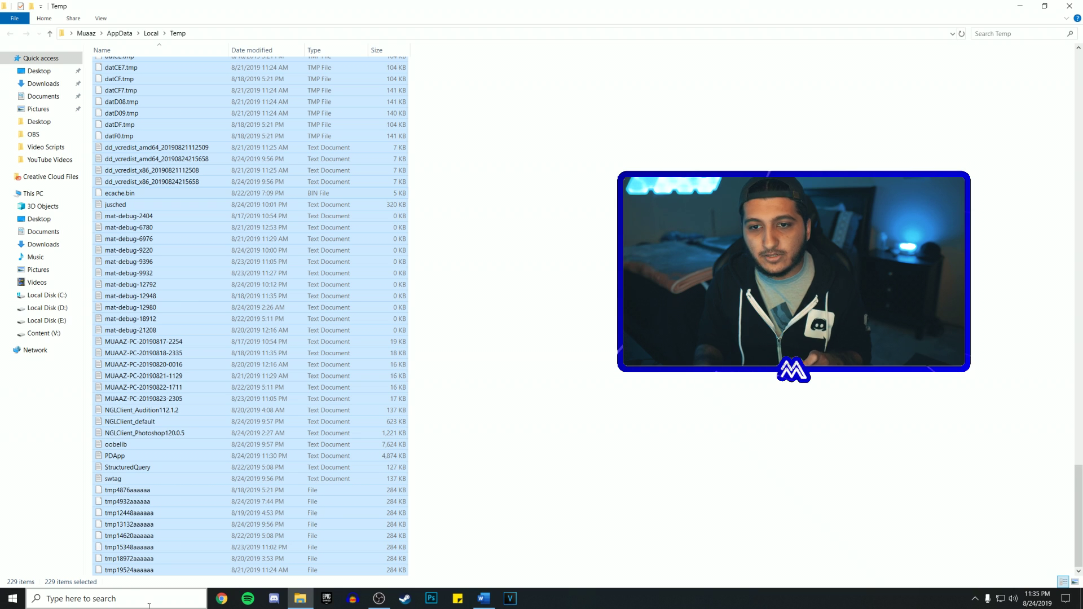
right_click(160, 239)
left_click(214, 419)
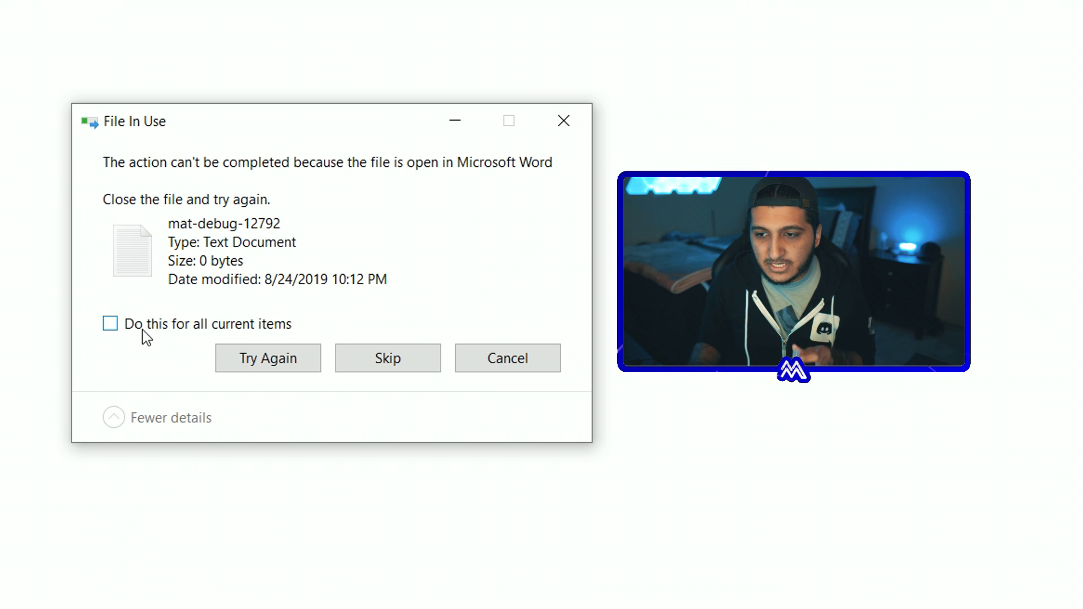
left_click(357, 359)
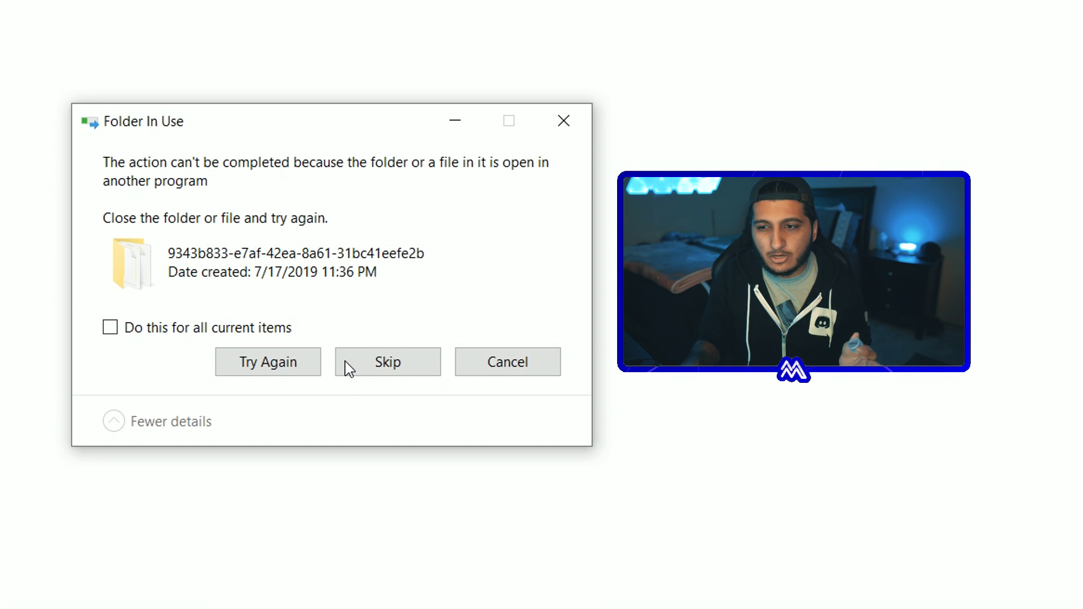
left_click(397, 349)
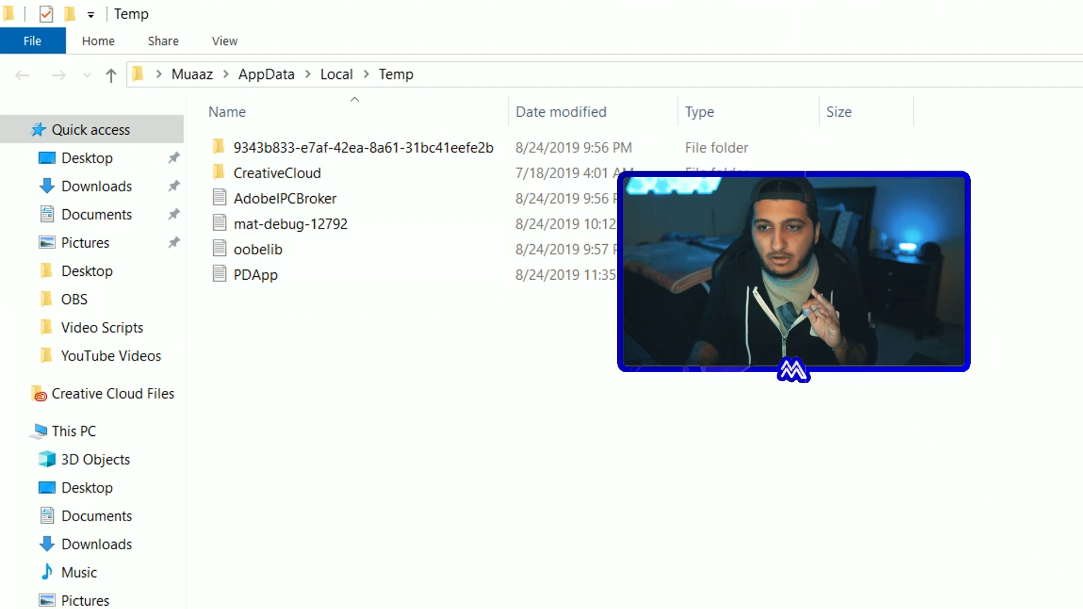
left_click_drag(1063, 545, 223, 102)
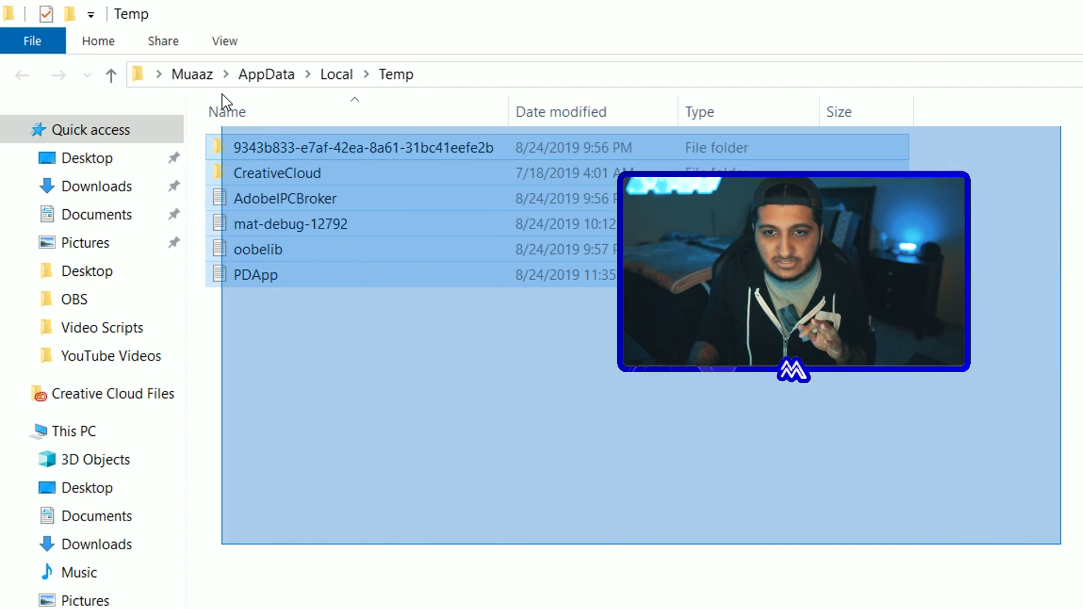
left_click(443, 362)
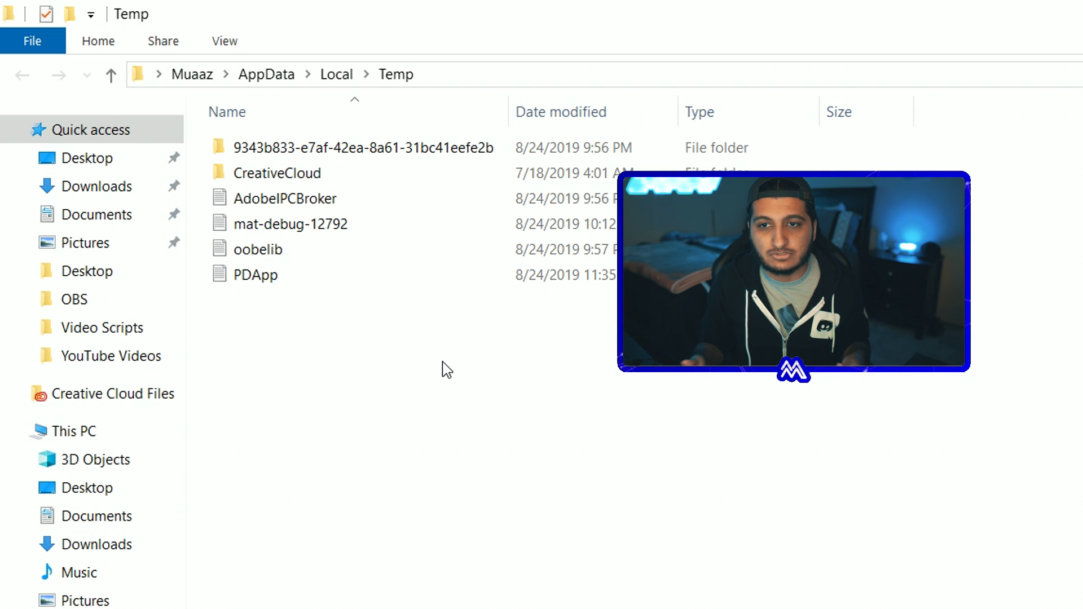